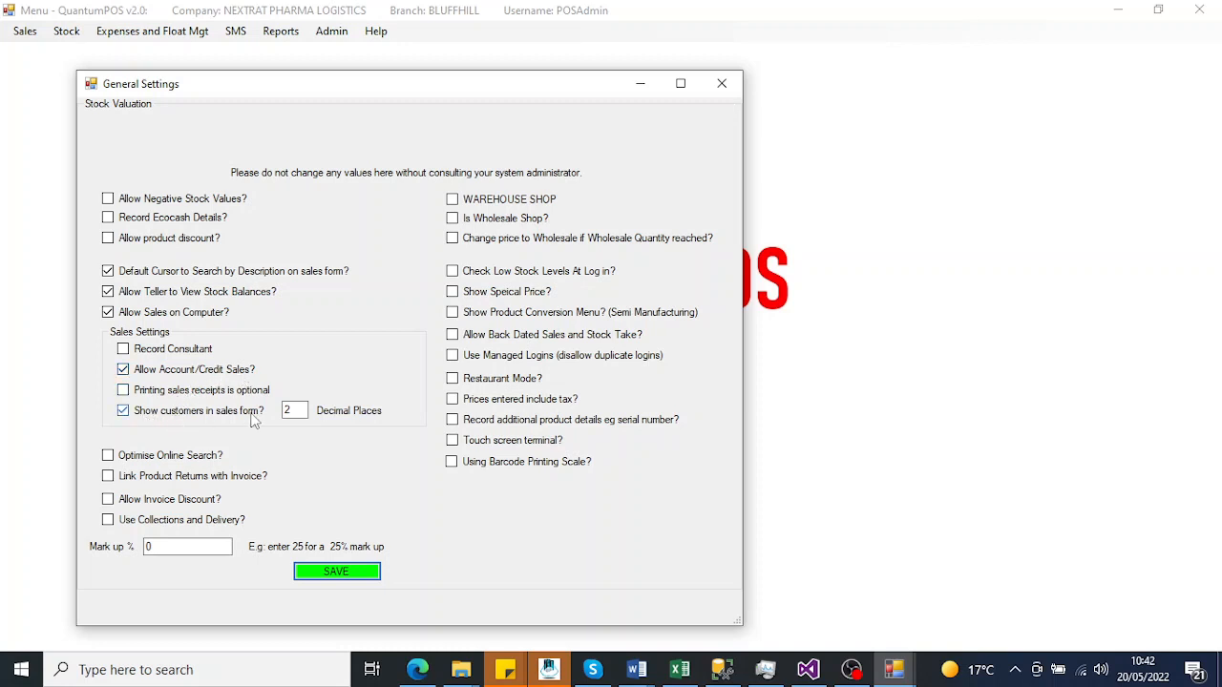
Save the general settings with account/credit sales allowed and customers shown in the sales form.
left_click(328, 573)
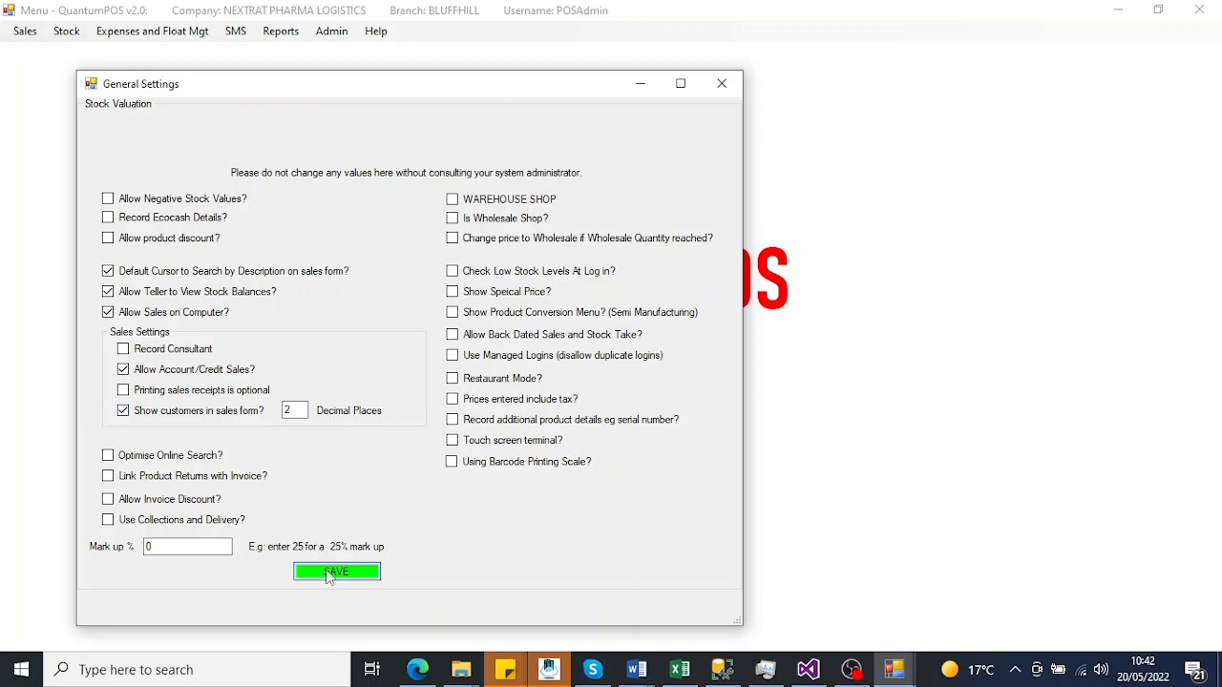
left_click(668, 390)
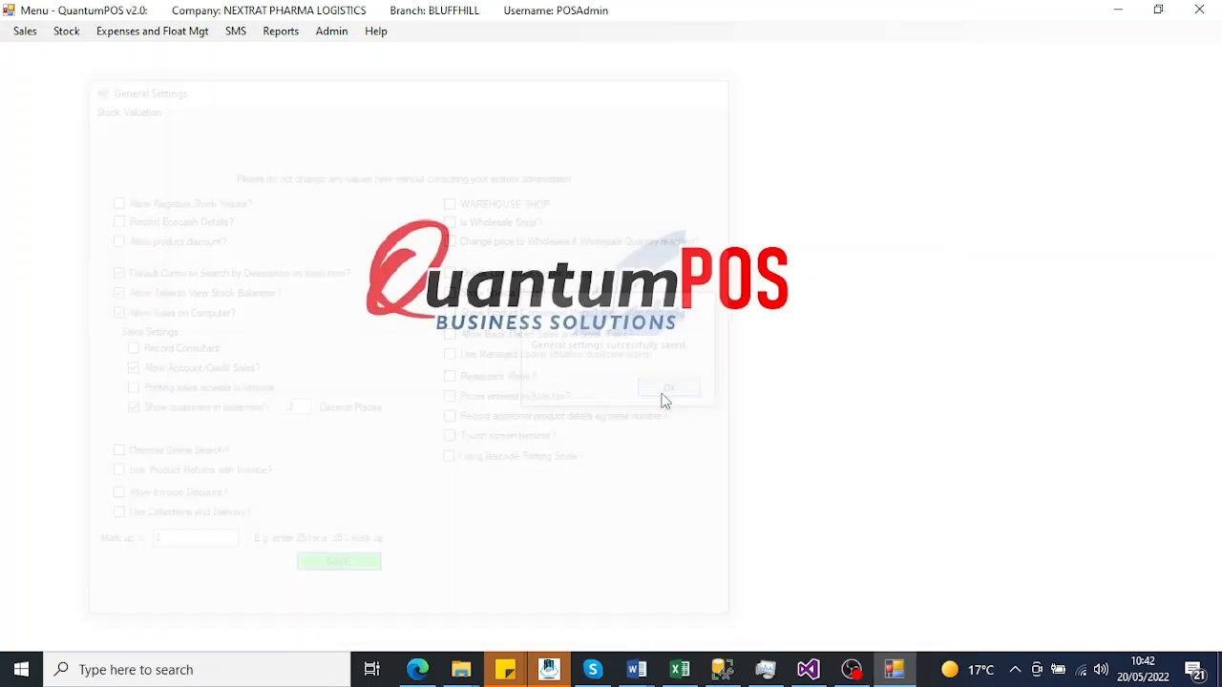
Add an account/credit term of 90 days described as "90 DAY ACCOUNT", save the terms and close their window.
left_click(329, 35)
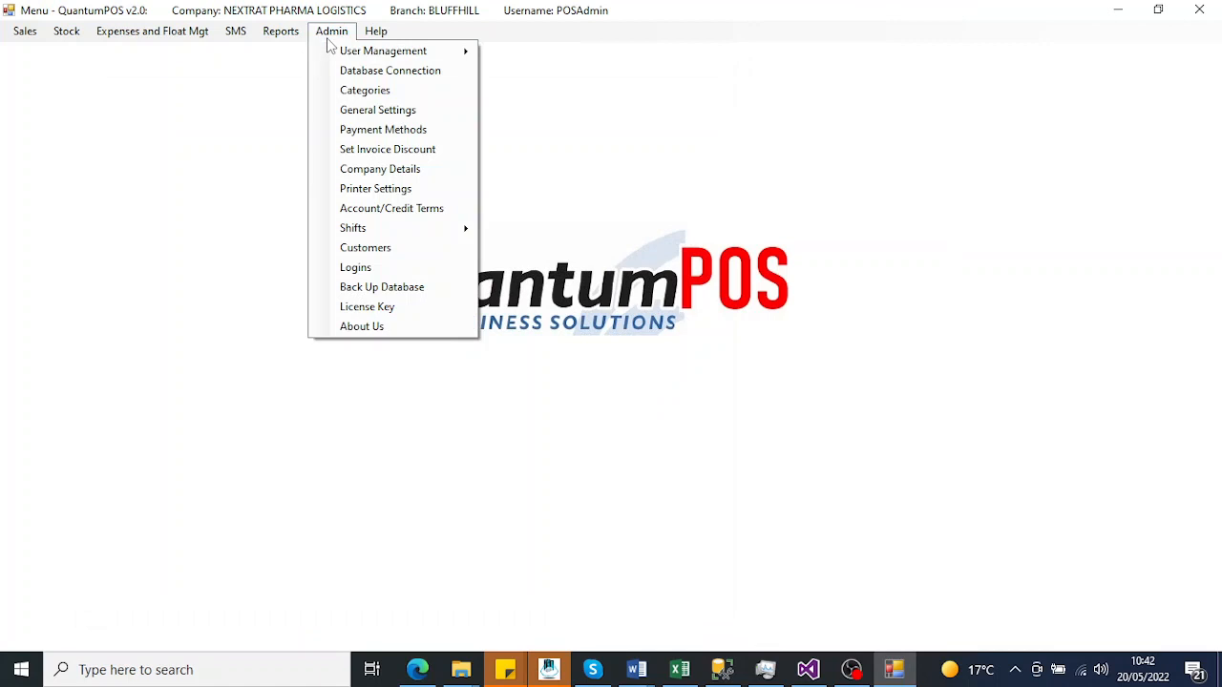
left_click(363, 212)
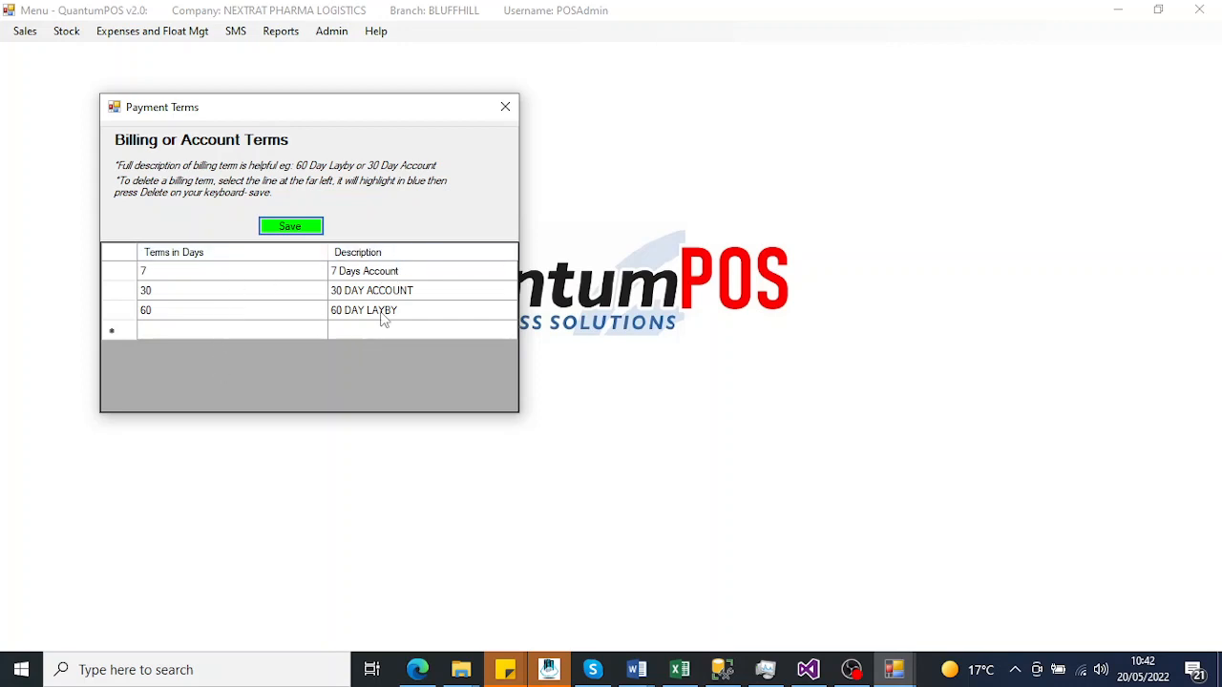
left_click(248, 333)
type("90")
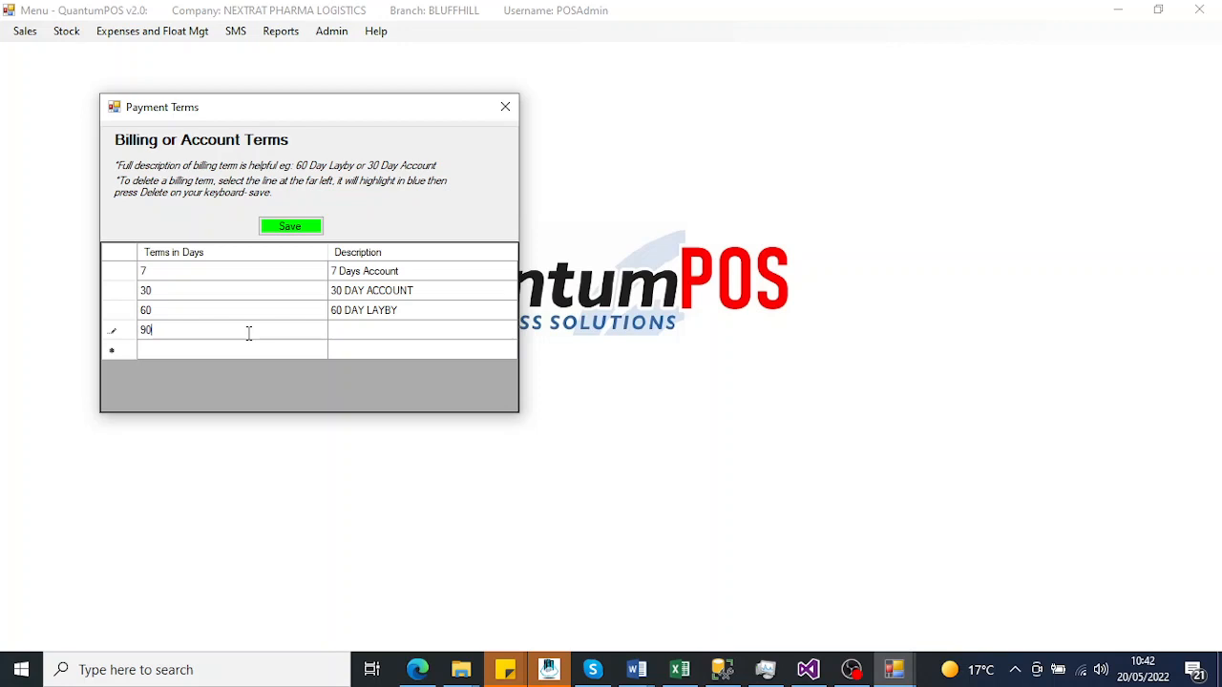
left_click(376, 338)
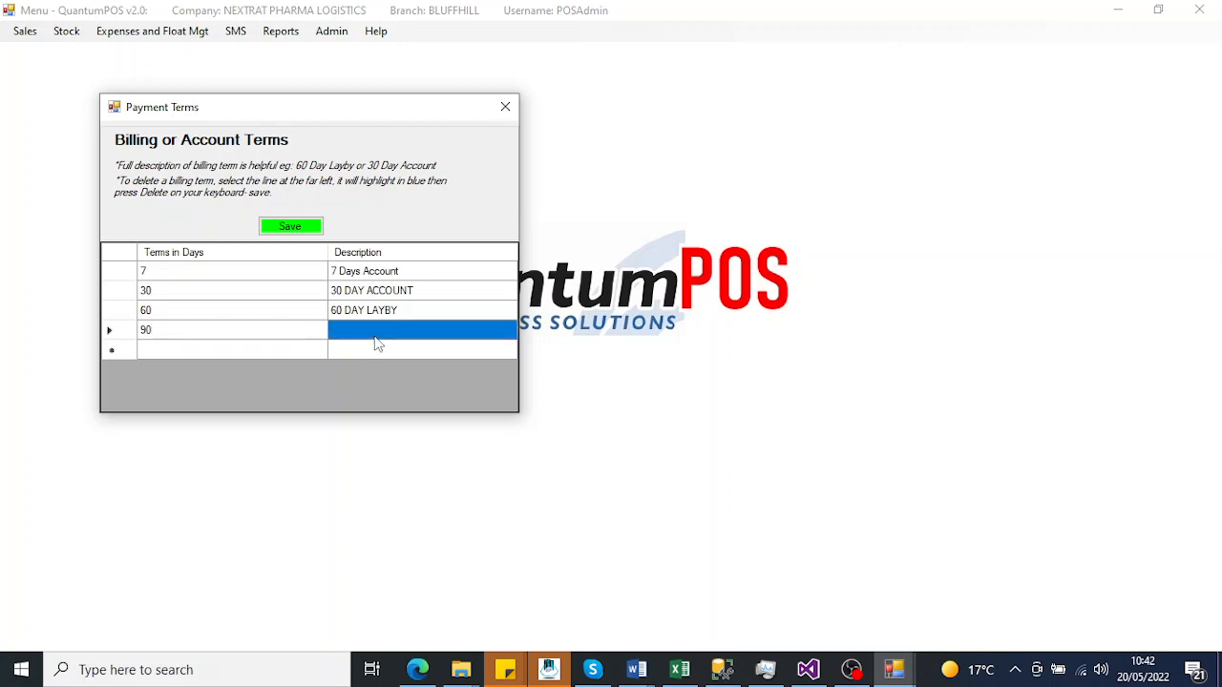
type("90 da")
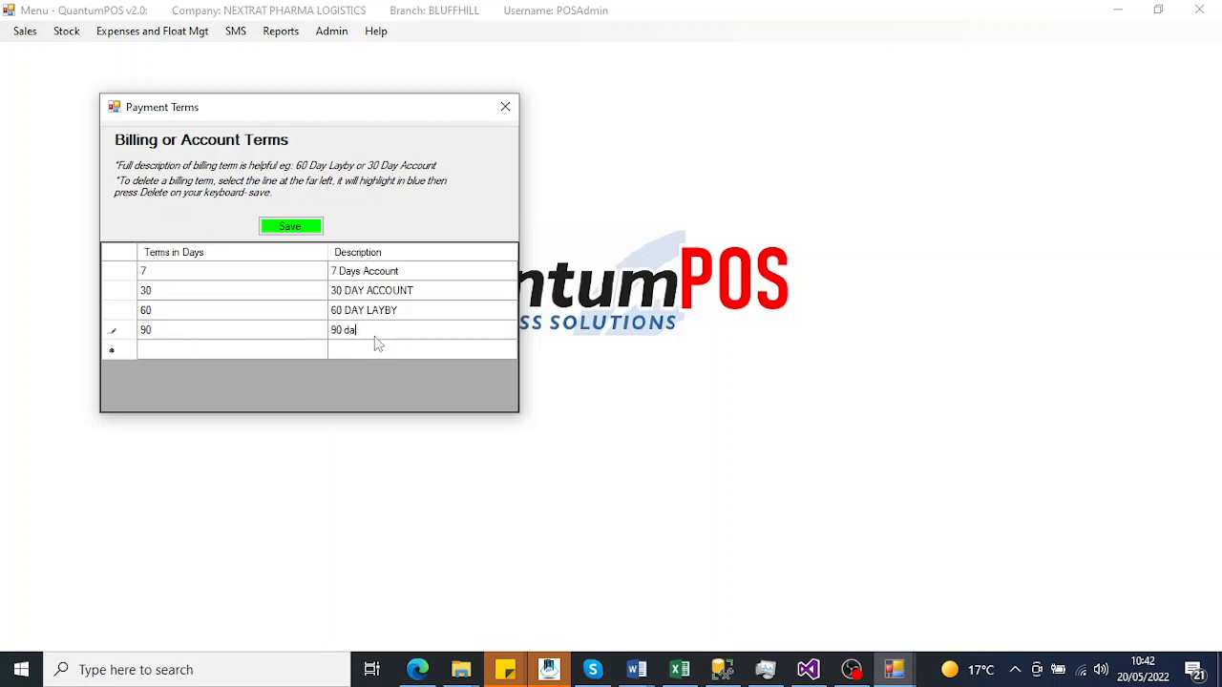
key("BackSpace")
key("BackSpace")
type("DAY ACCOUNT")
left_click(315, 226)
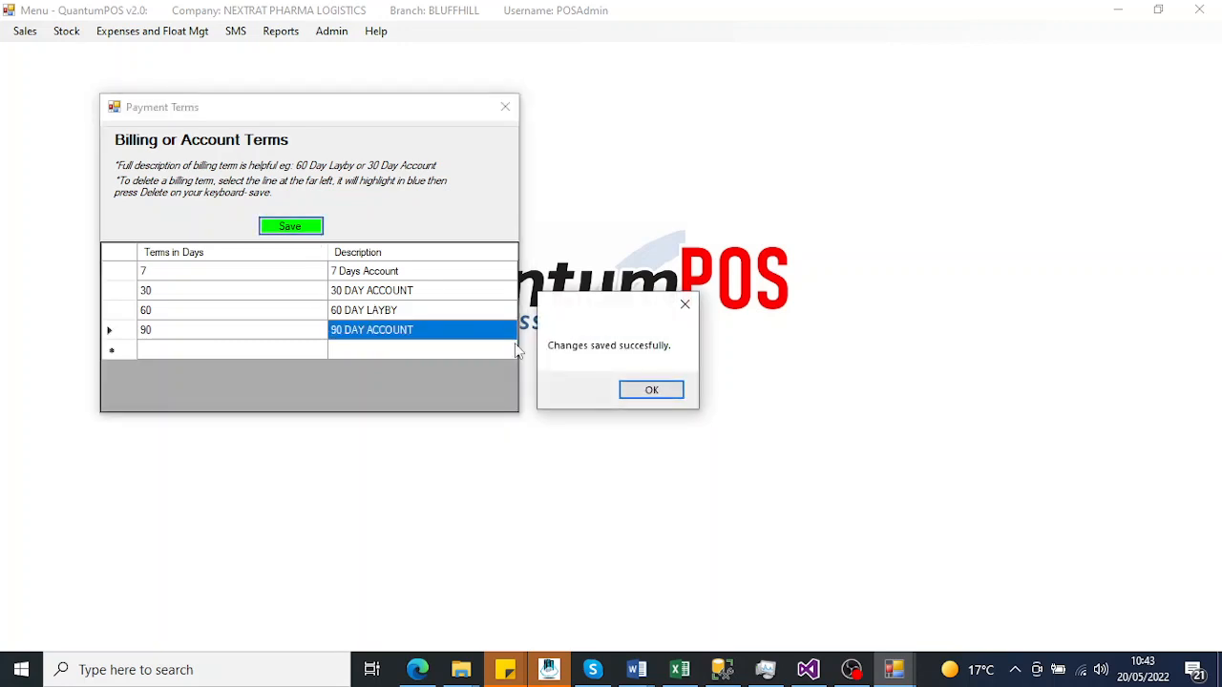
left_click(638, 393)
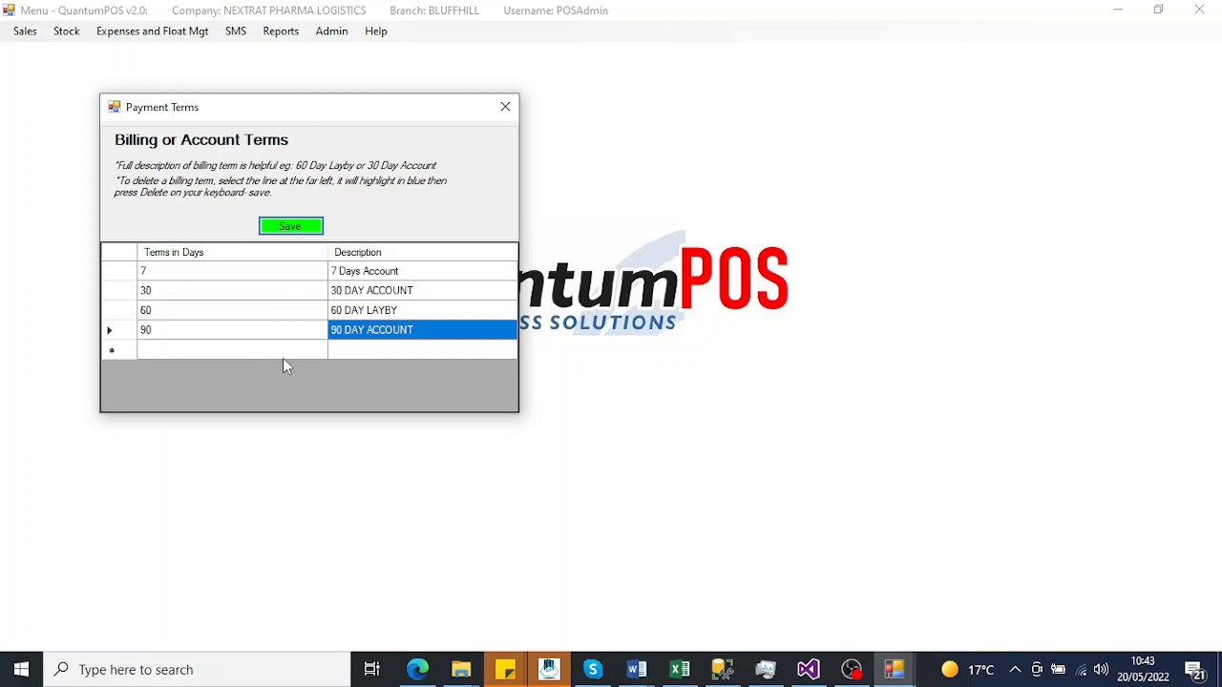
left_click(505, 106)
In the printer settings, choose Normal Printer as the printer type, enable Print Invoices and save the settings.
left_click(332, 34)
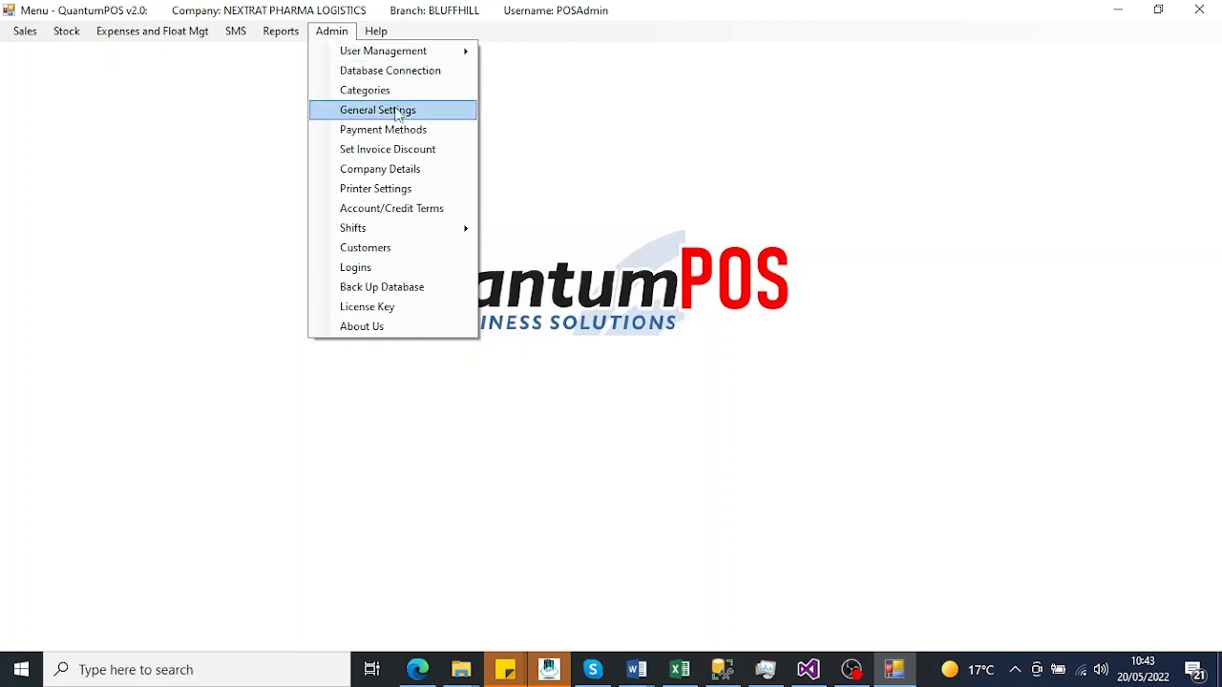
left_click(395, 190)
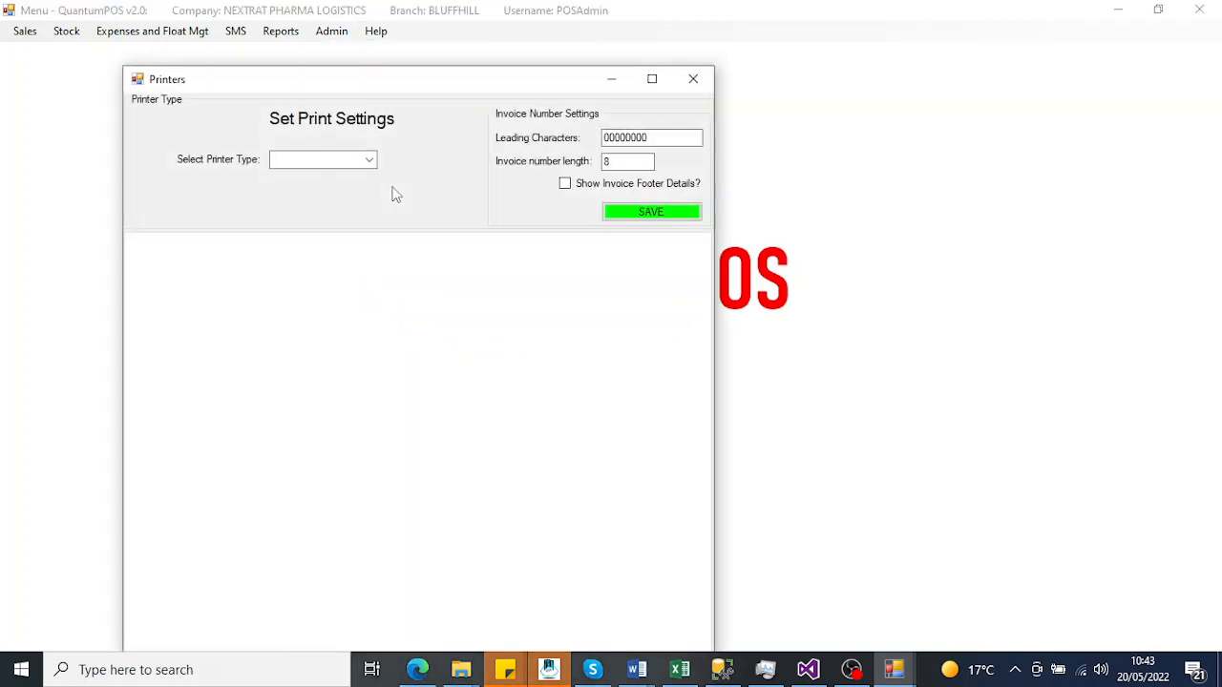
left_click(369, 160)
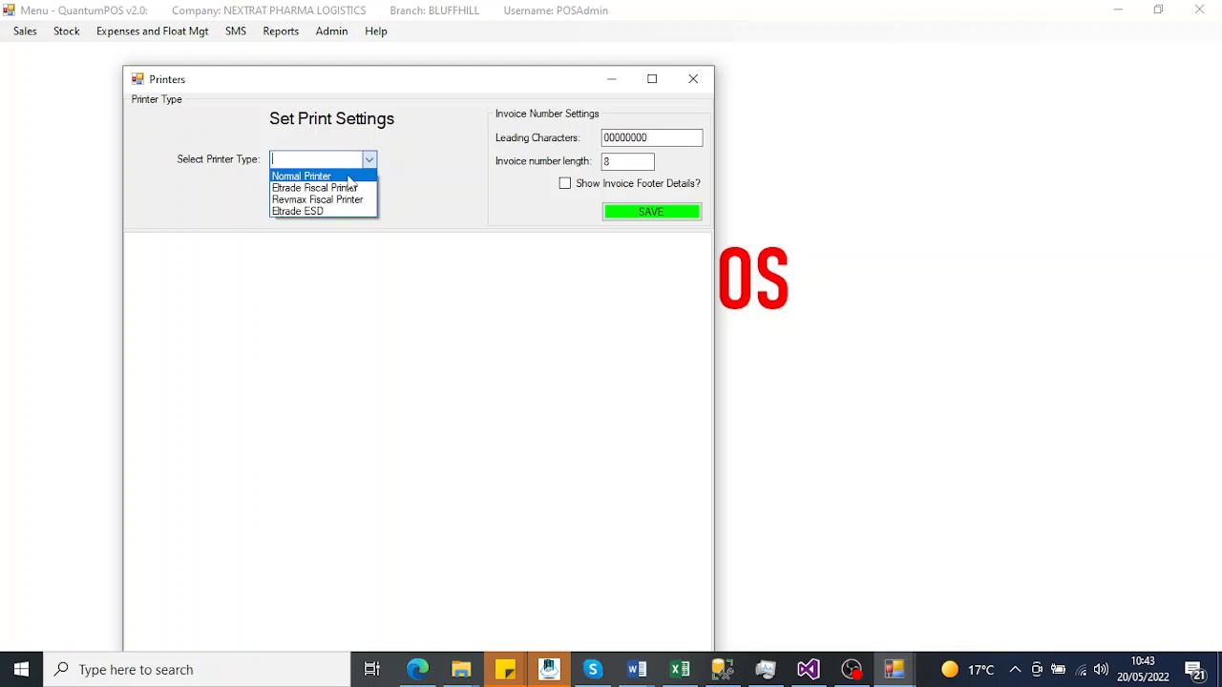
left_click(349, 174)
left_click(225, 588)
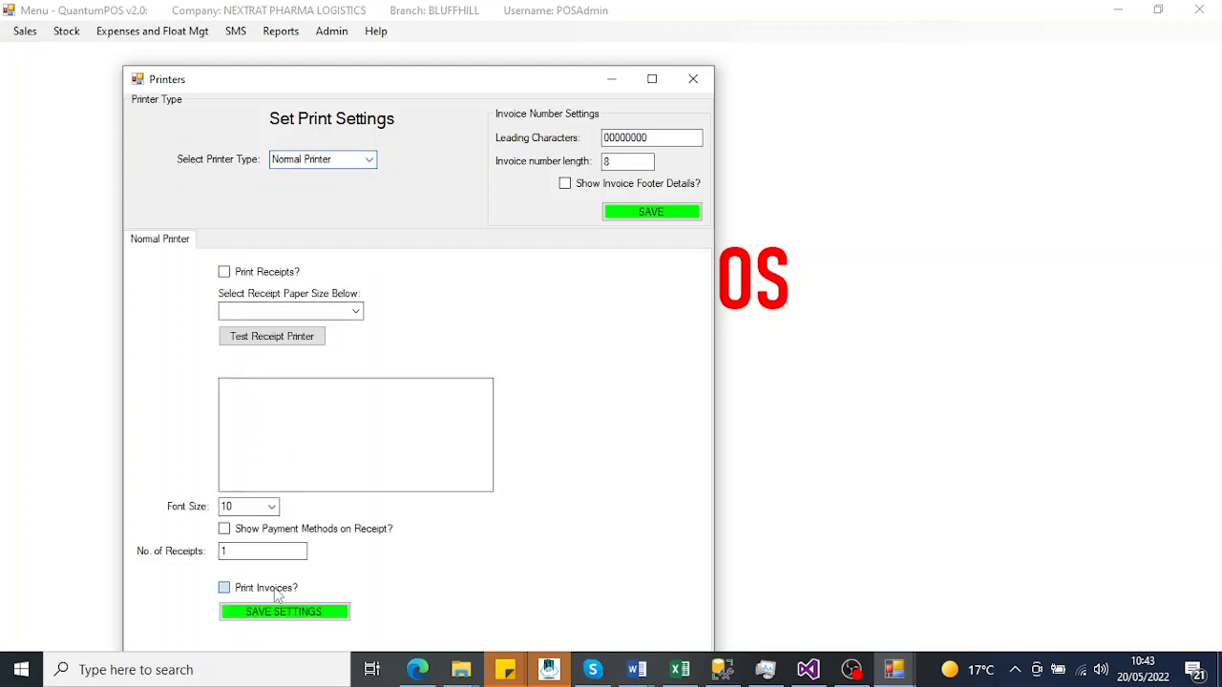
left_click(294, 625)
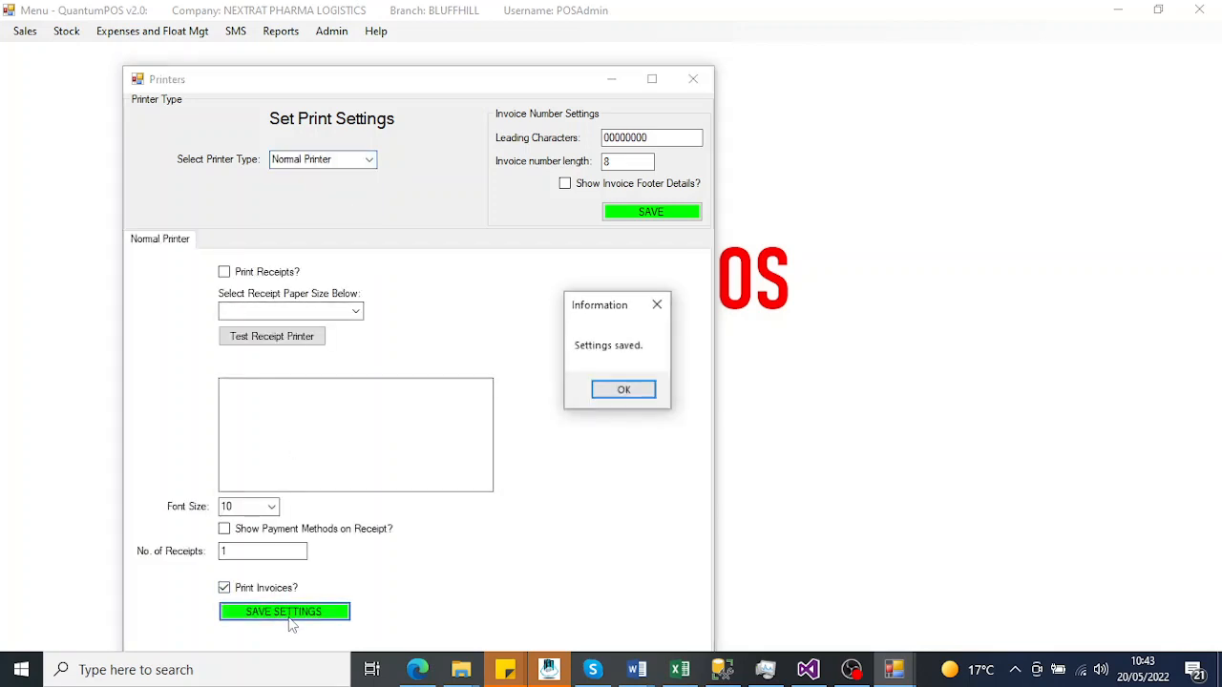
left_click(624, 391)
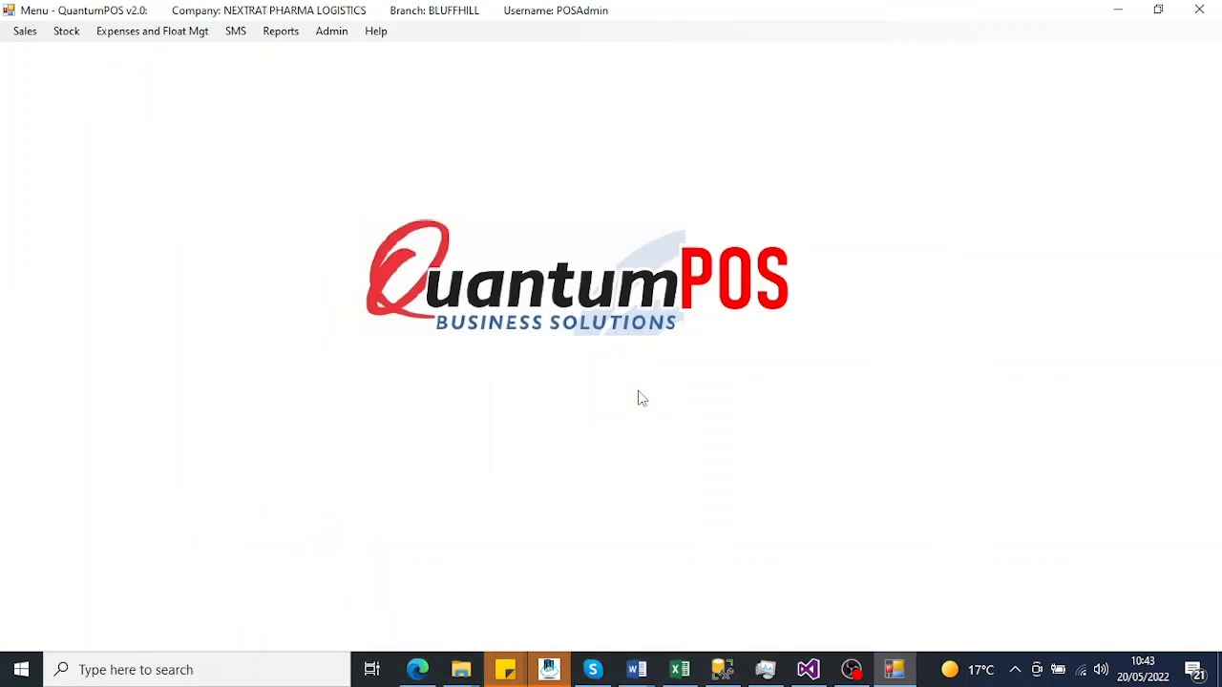
Open the sales entry form and start the Day shift.
left_click(27, 31)
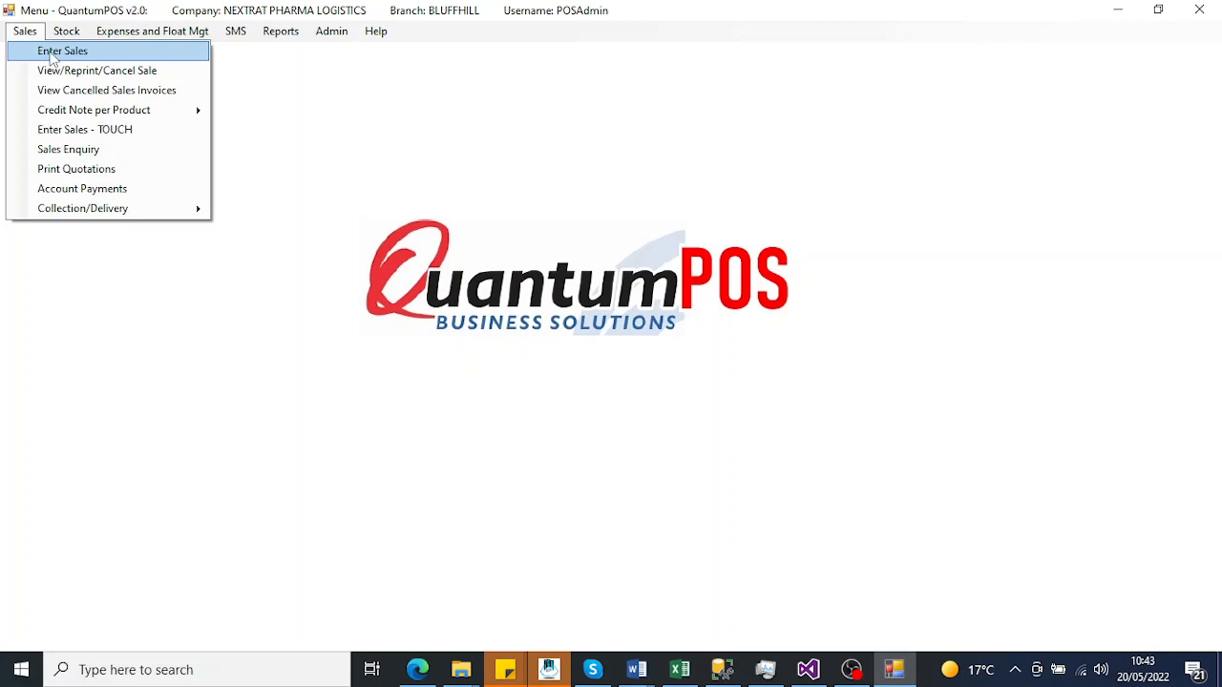
left_click(48, 54)
left_click(473, 79)
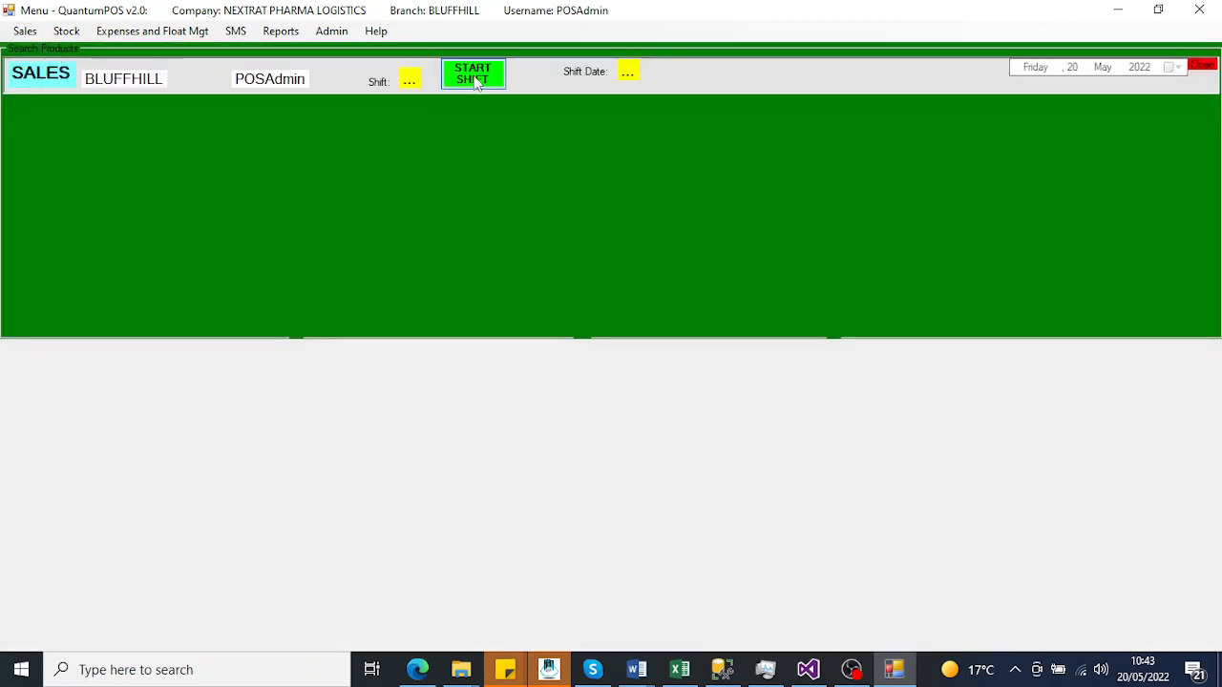
key("Return")
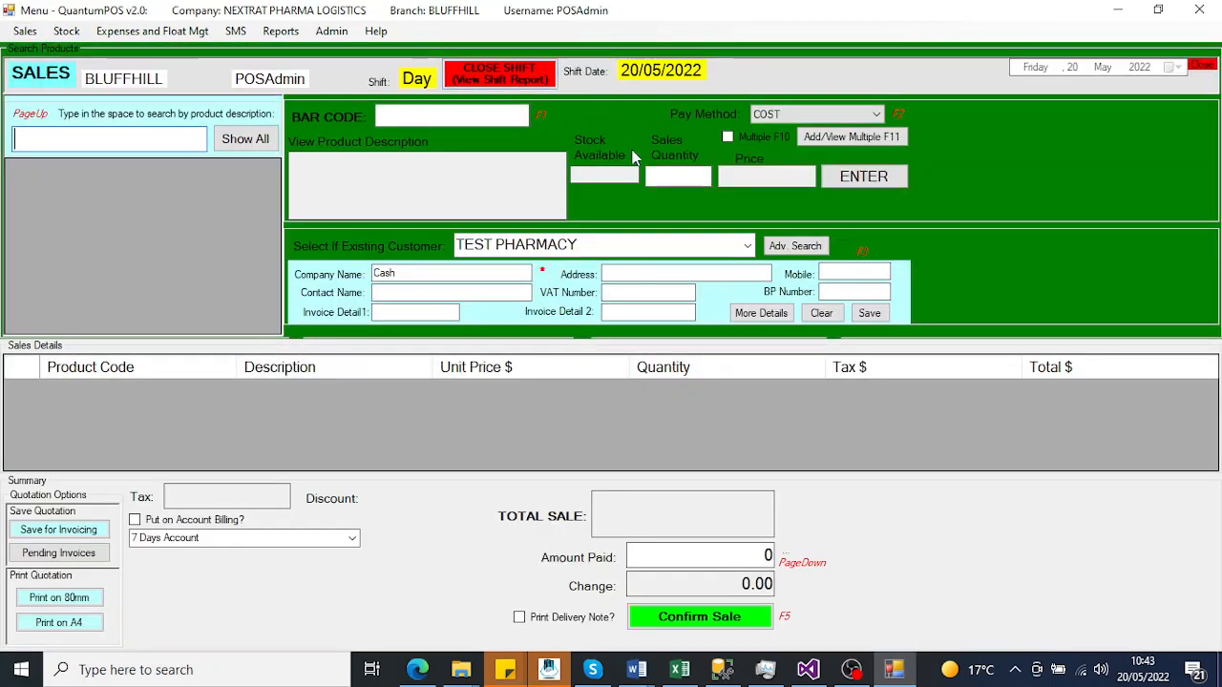
Select the existing customer Hydro Power for the sale.
left_click(747, 246)
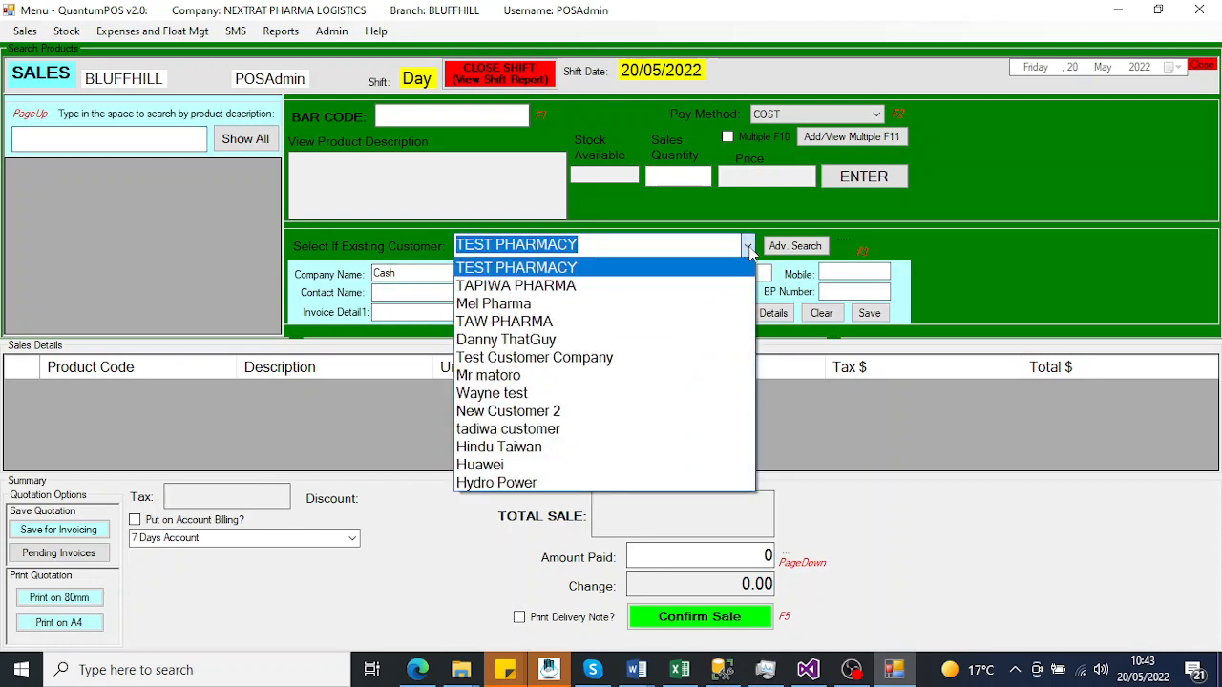
left_click(747, 246)
type("Hydro Power")
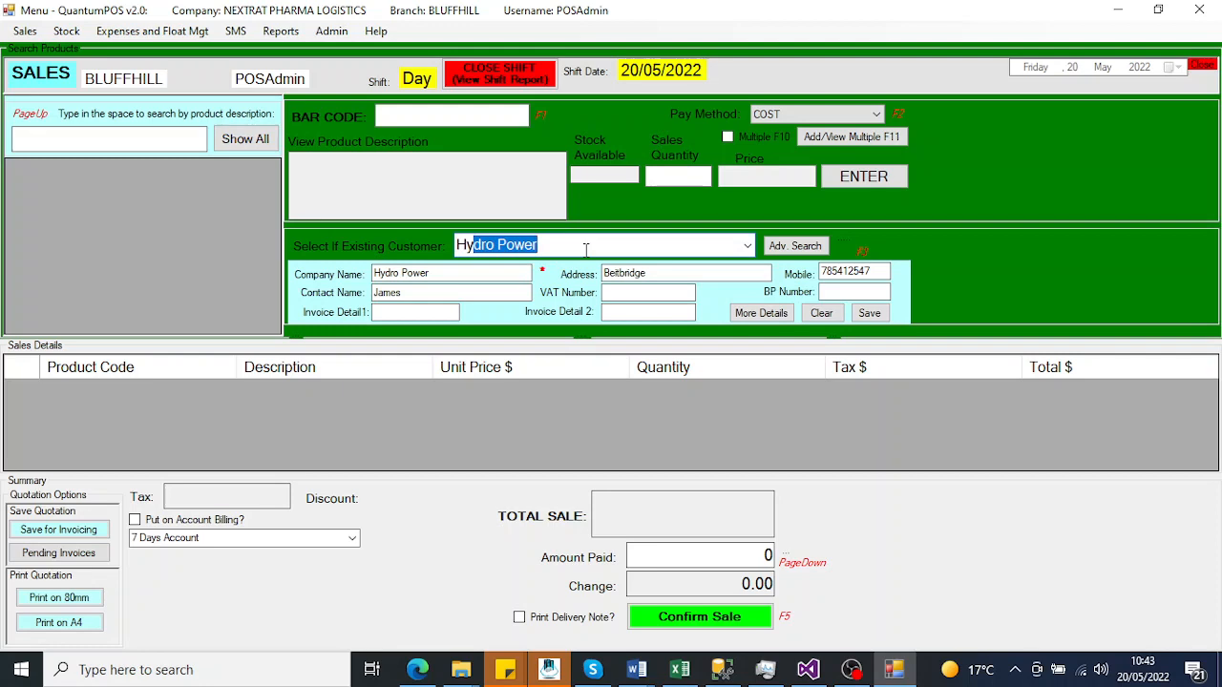
View all customers by running the advanced customer search with a blank name, and close the results.
left_click(811, 249)
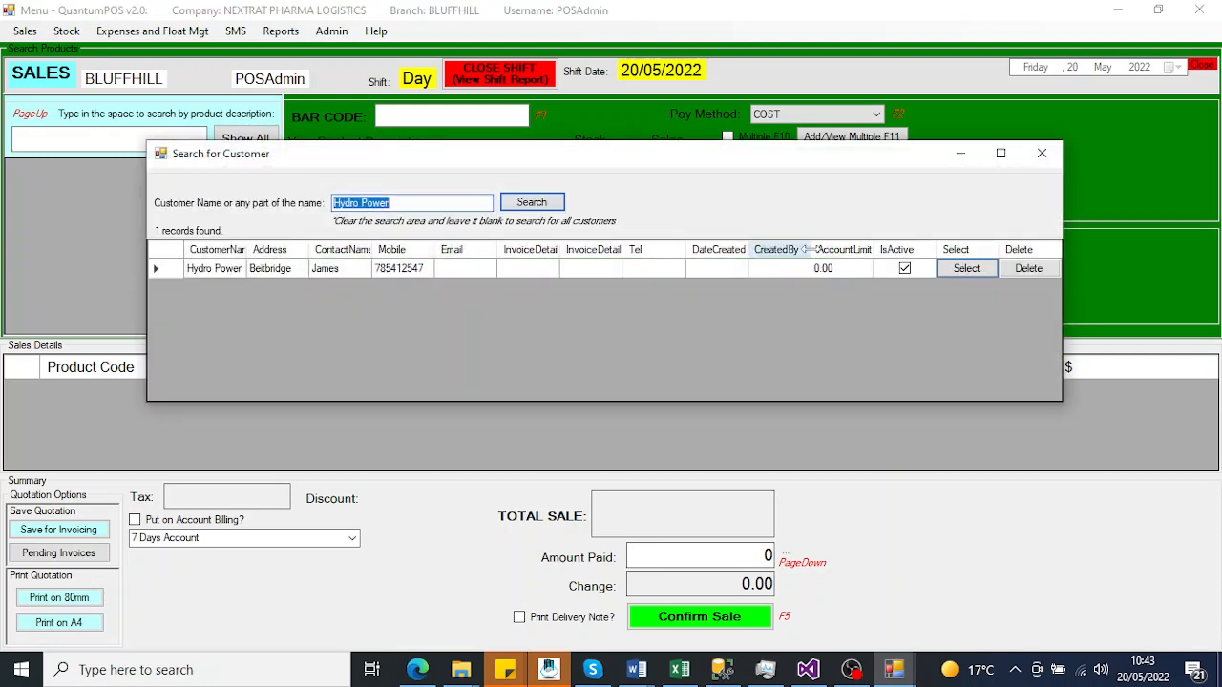
key("BackSpace")
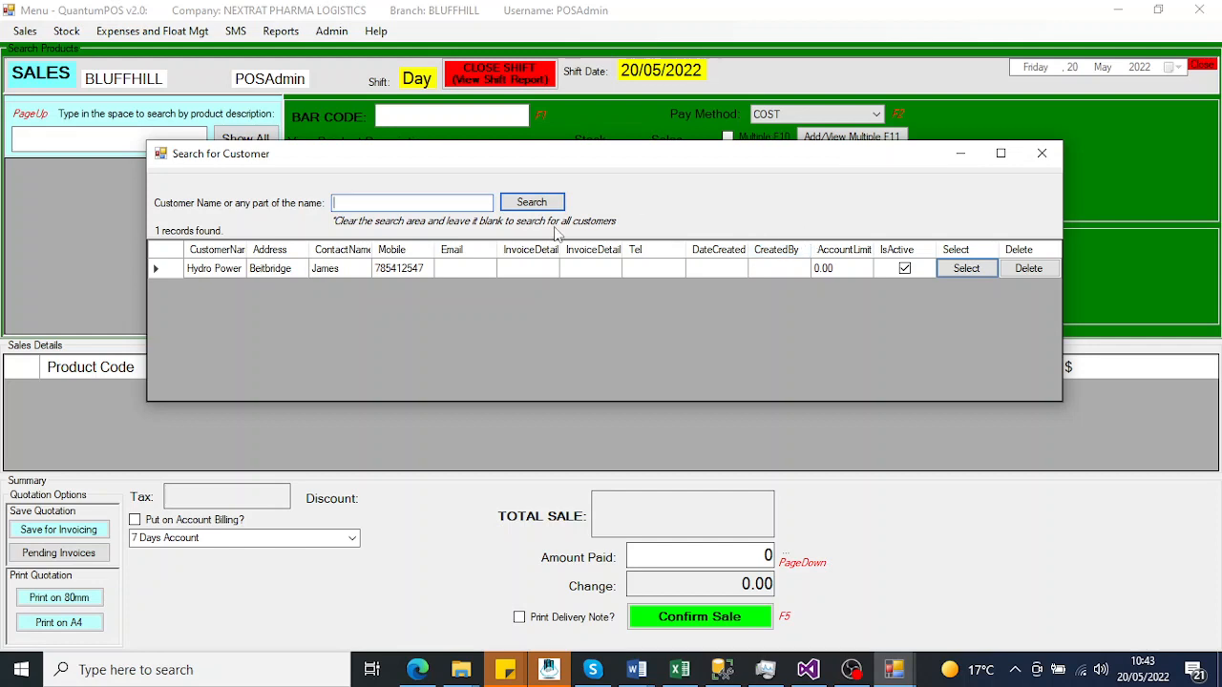
left_click(532, 203)
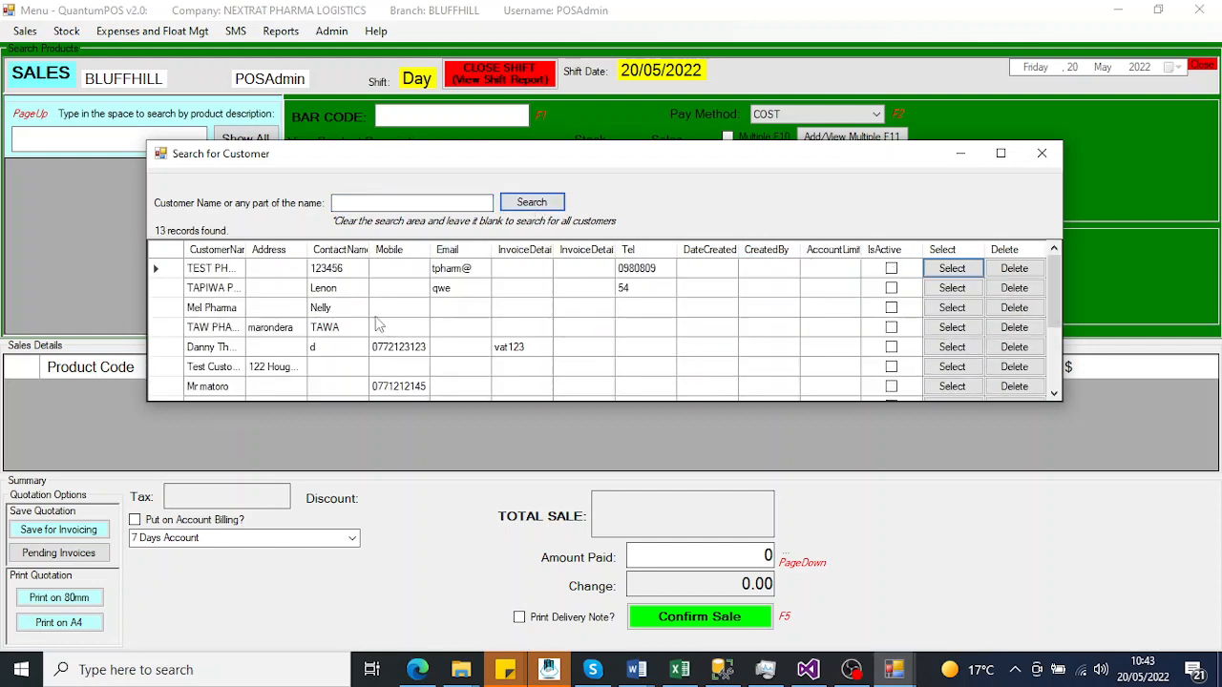
left_click(1042, 154)
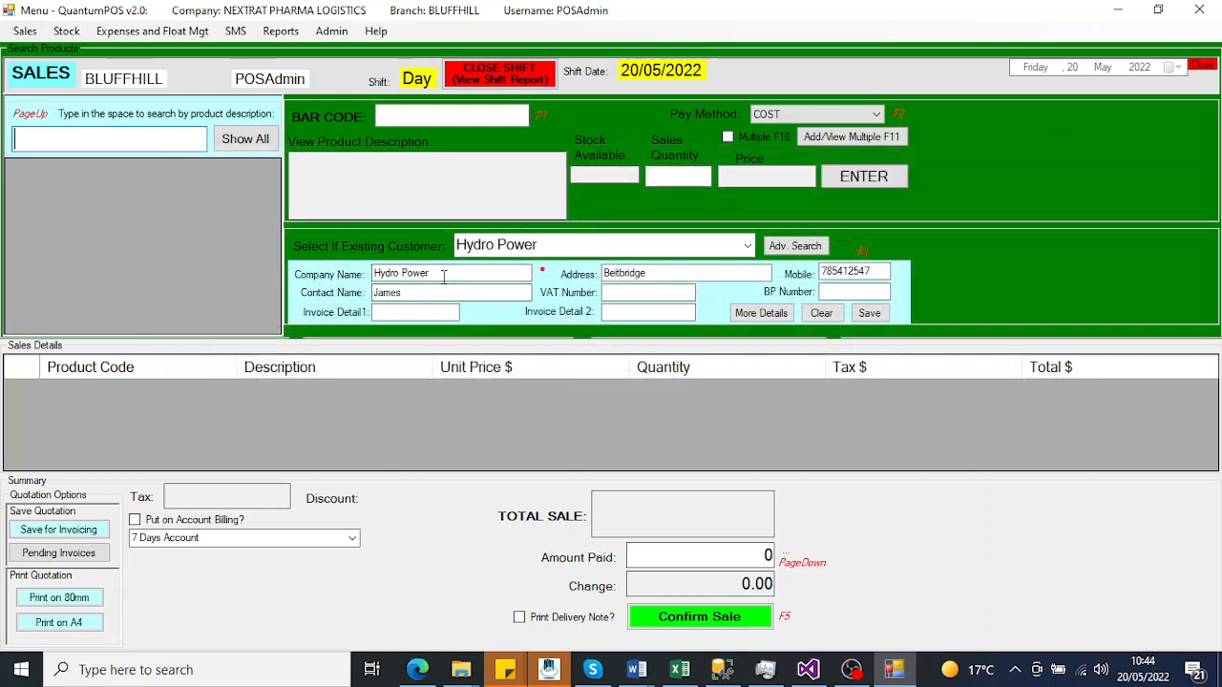
Clear the customer details and save a new customer with company name HP TENDO PL, its address, mobile number and contact name.
left_click(822, 313)
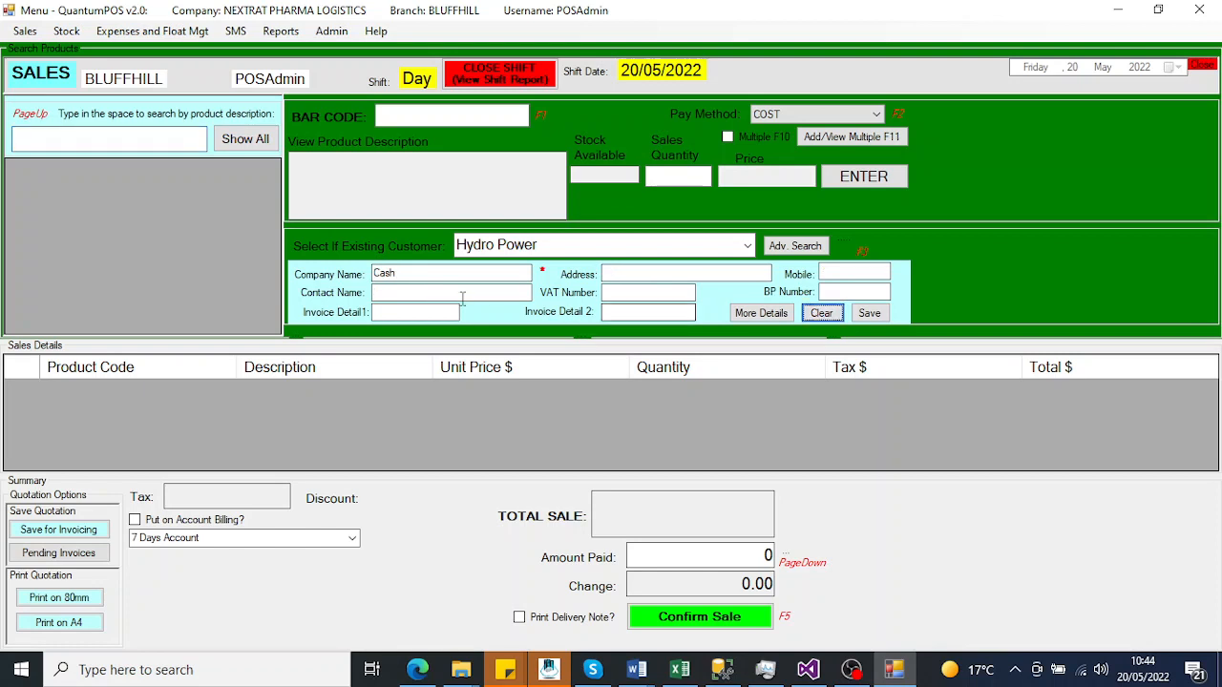
double_click(414, 274)
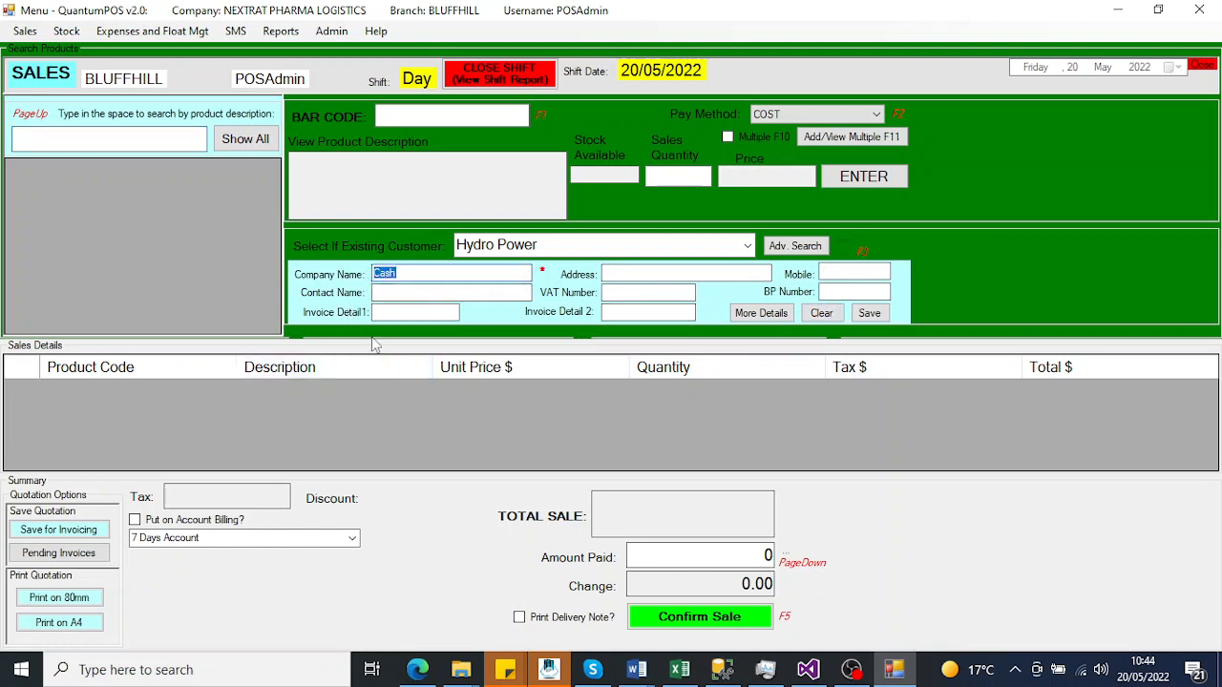
type("IE")
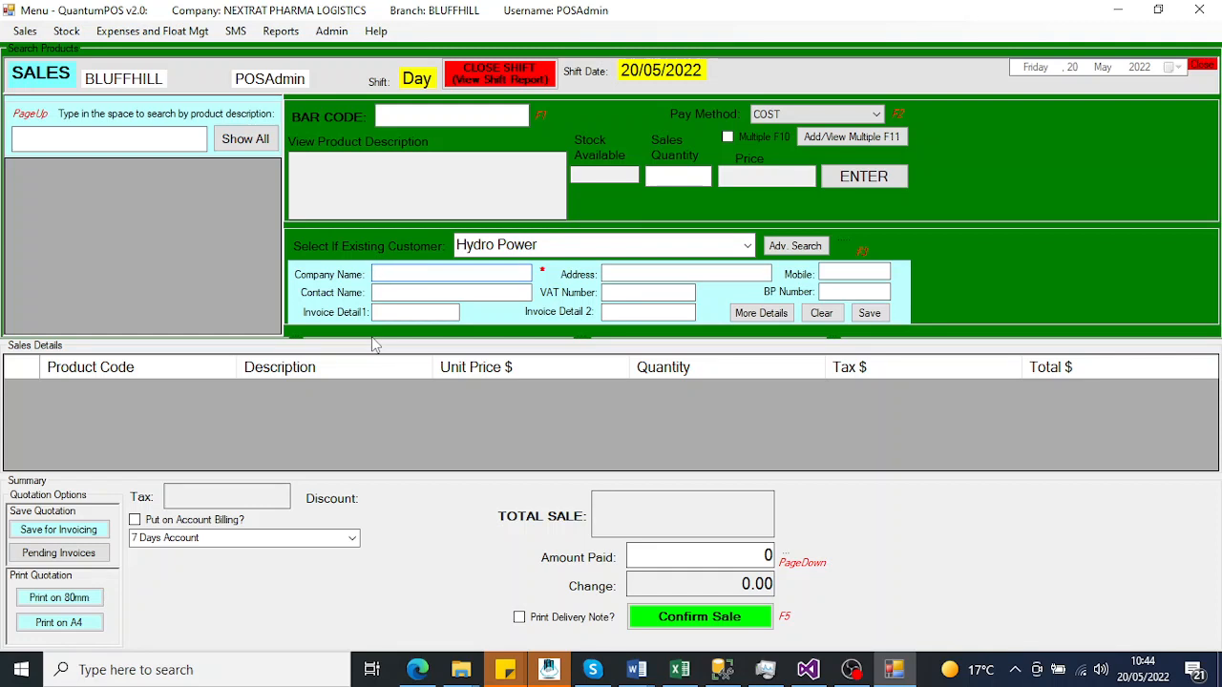
type("HP TENDO PL")
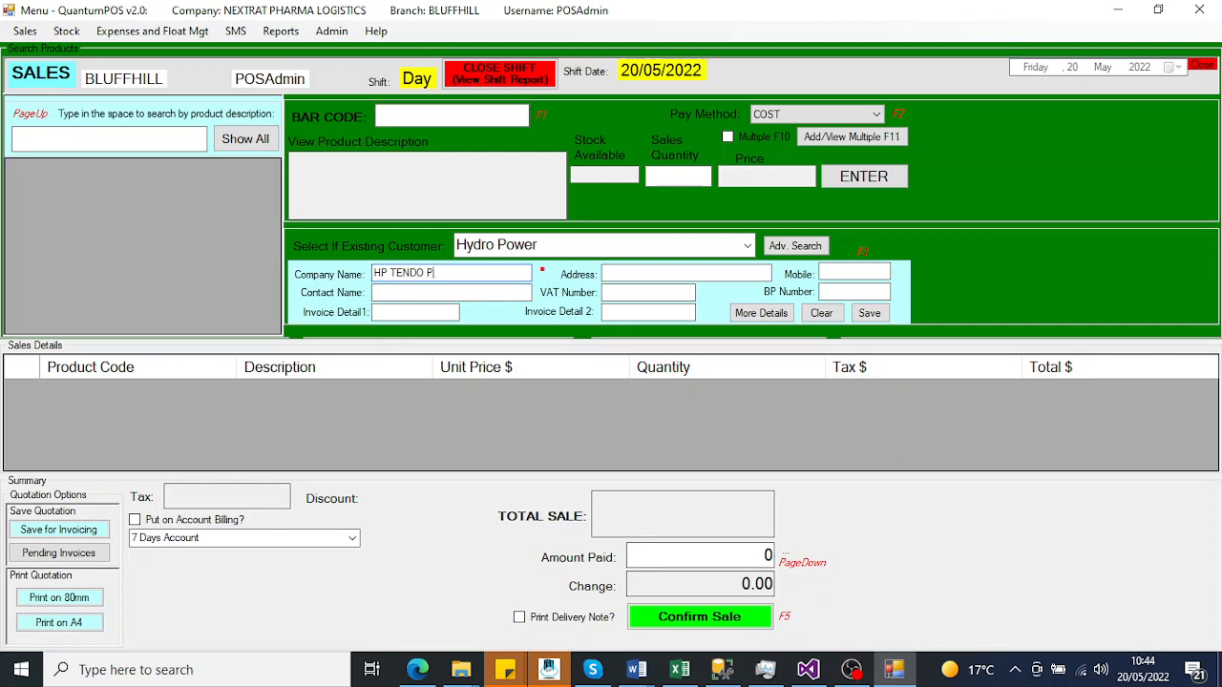
left_click(662, 273)
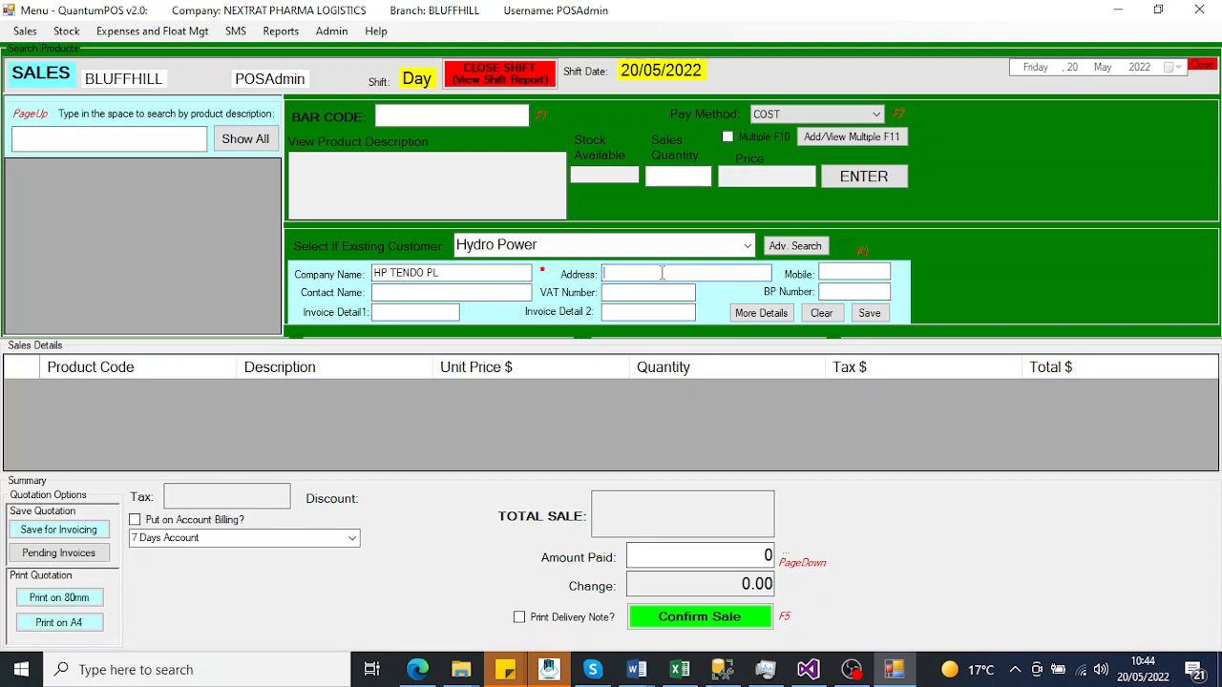
type("VICTOR")
type("1478521")
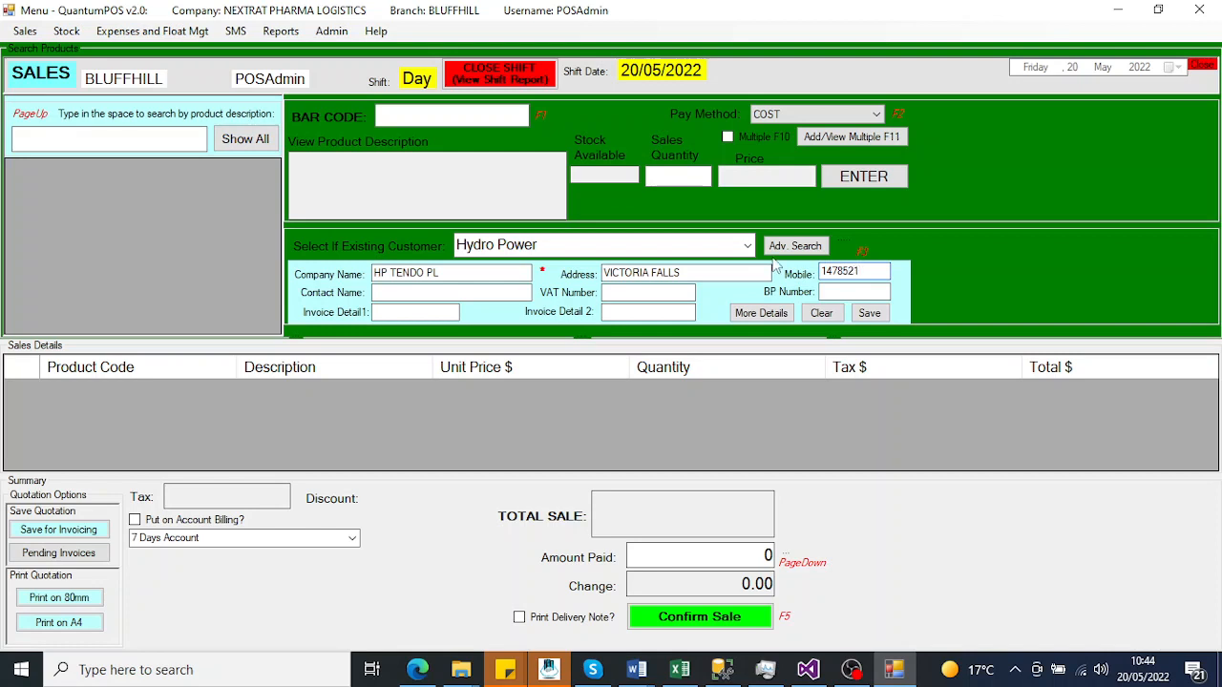
left_click(494, 299)
type("JOHN")
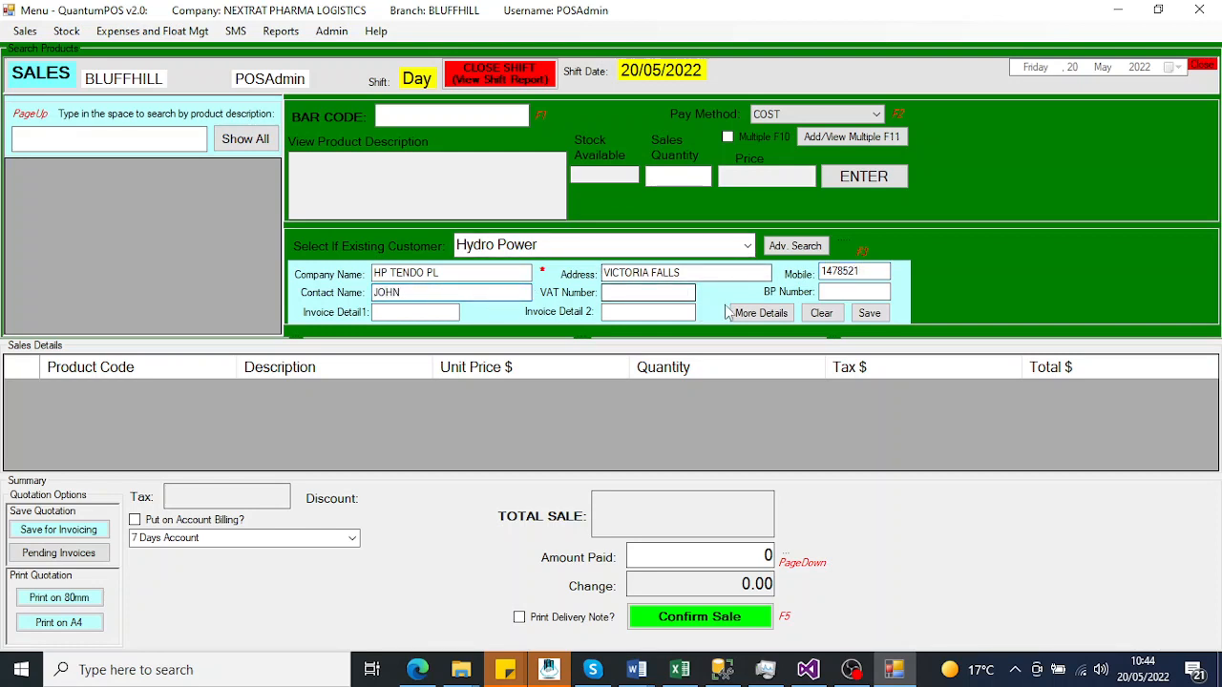
left_click(868, 320)
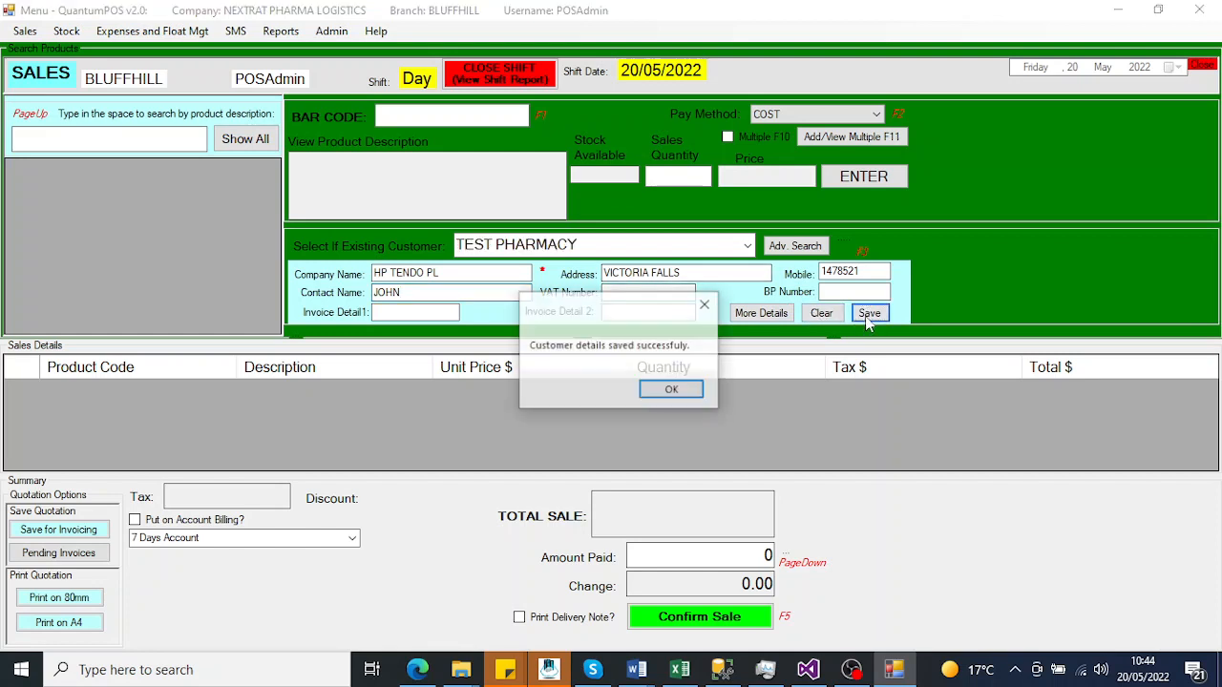
left_click(673, 390)
Find the paracetamol 500MG 100s tablets by searching for PARA and add a quantity of 2 to the sale.
left_click(196, 141)
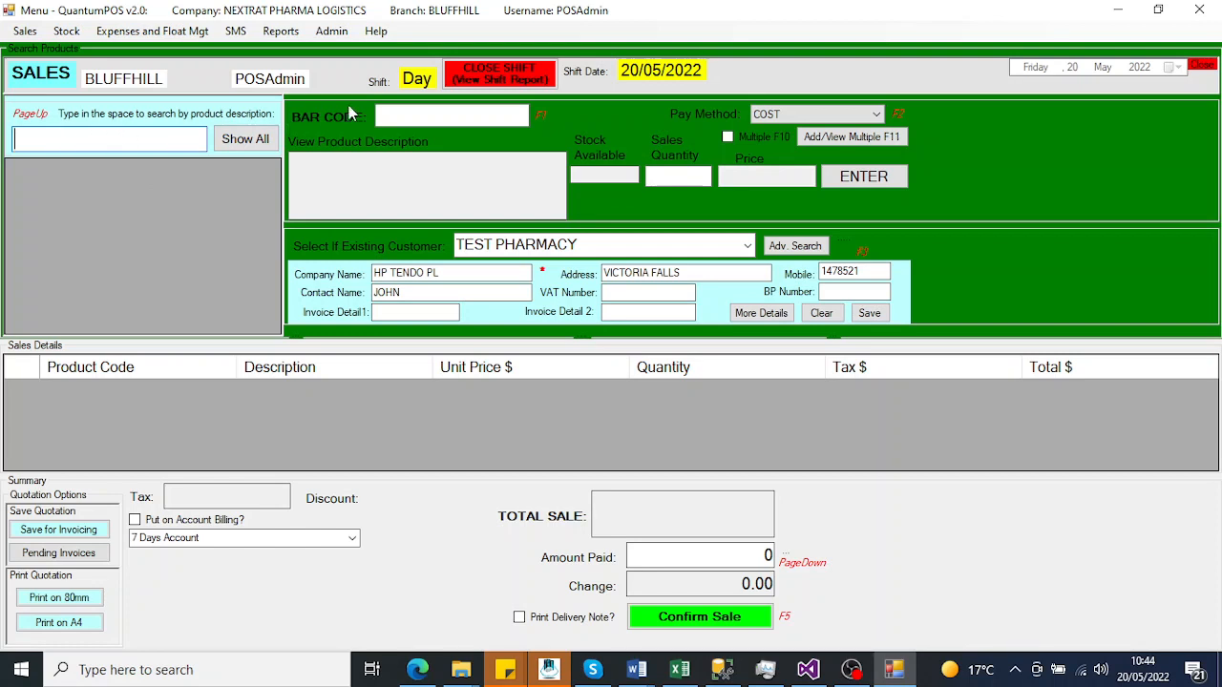
left_click(391, 114)
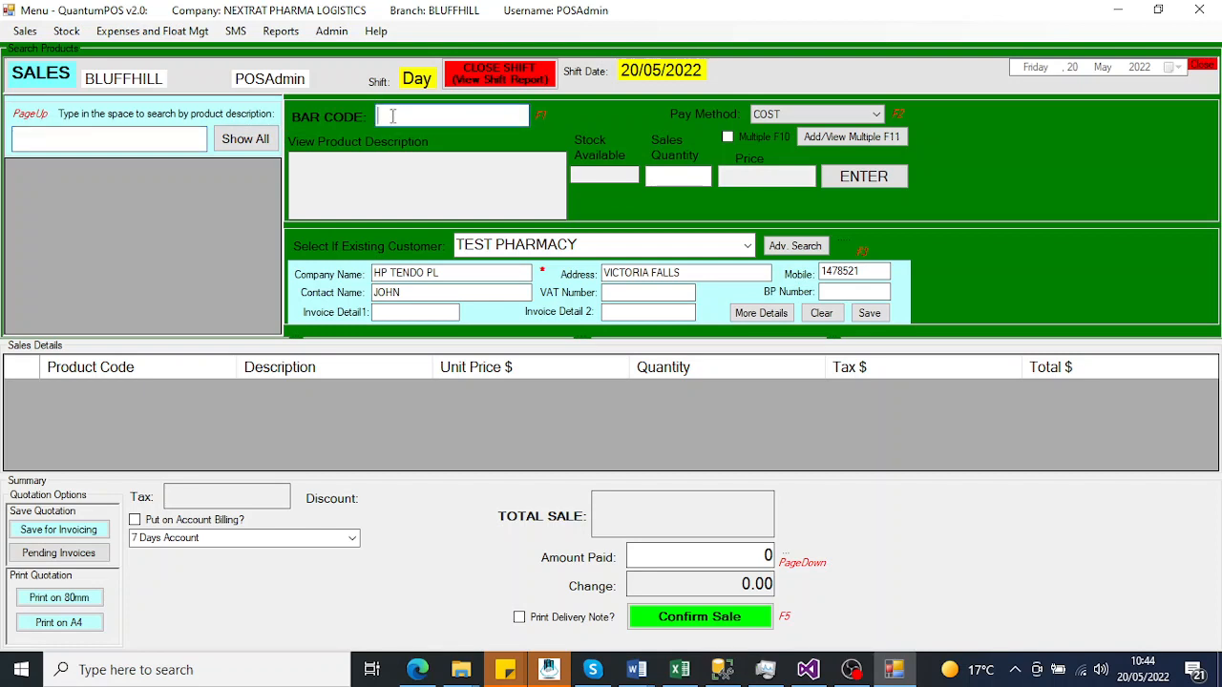
left_click(166, 140)
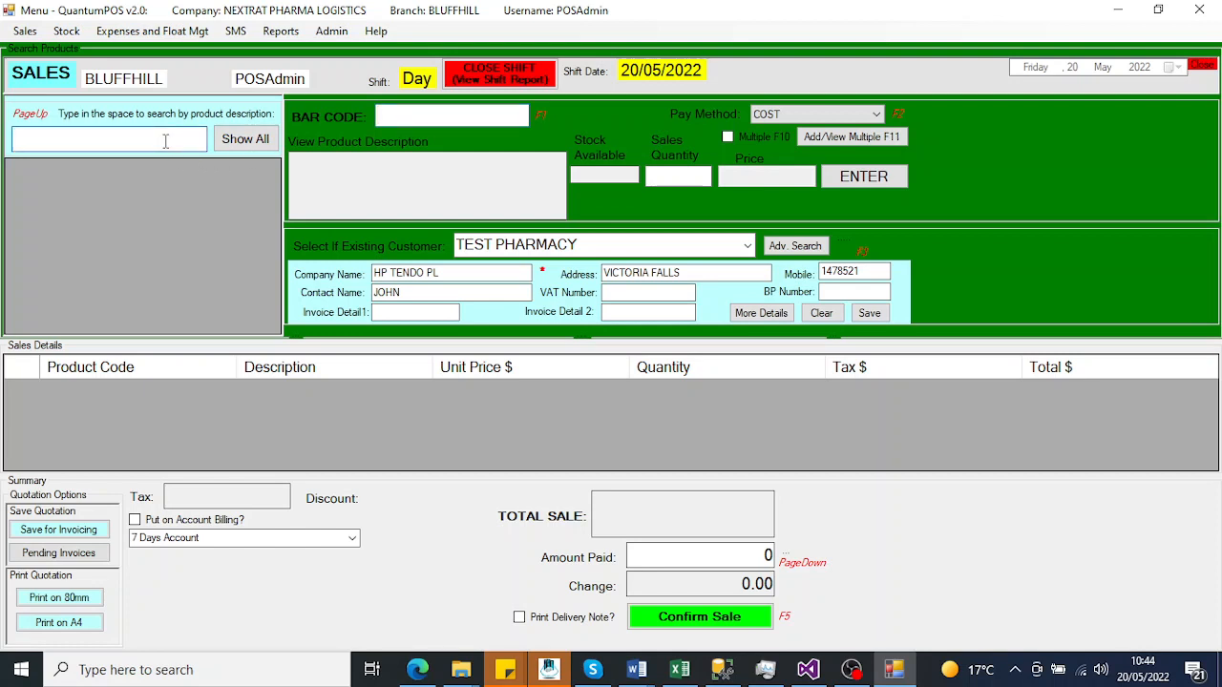
type("PARA")
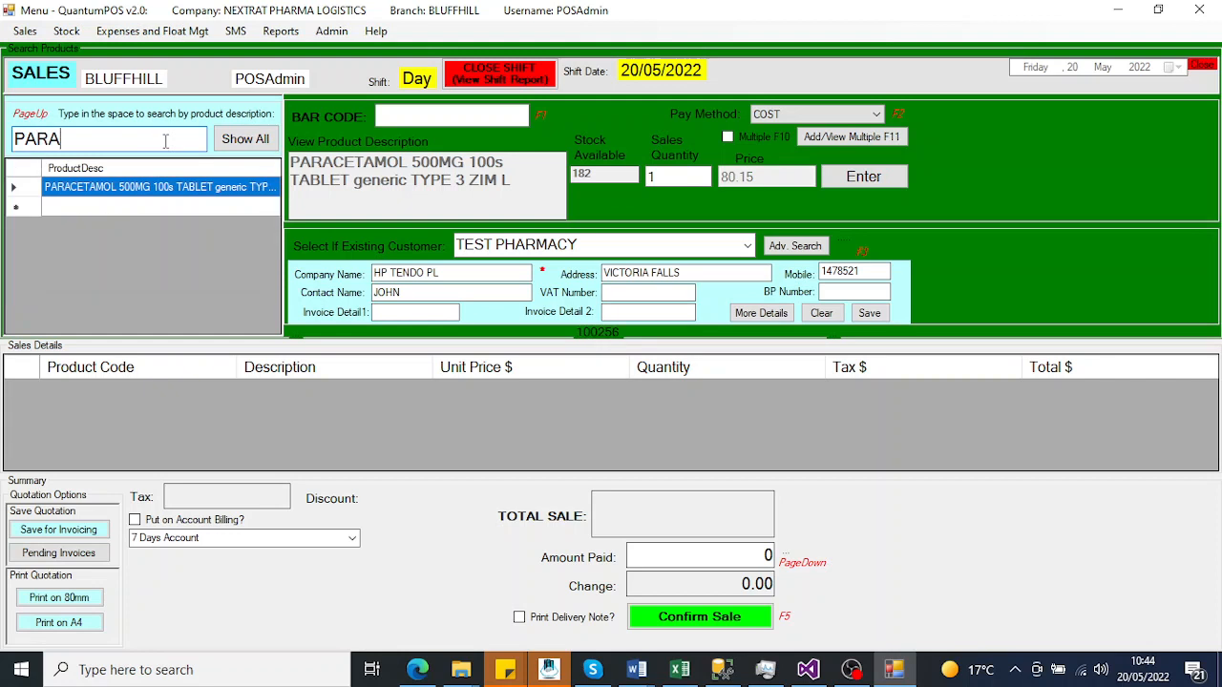
key("Return")
type("2")
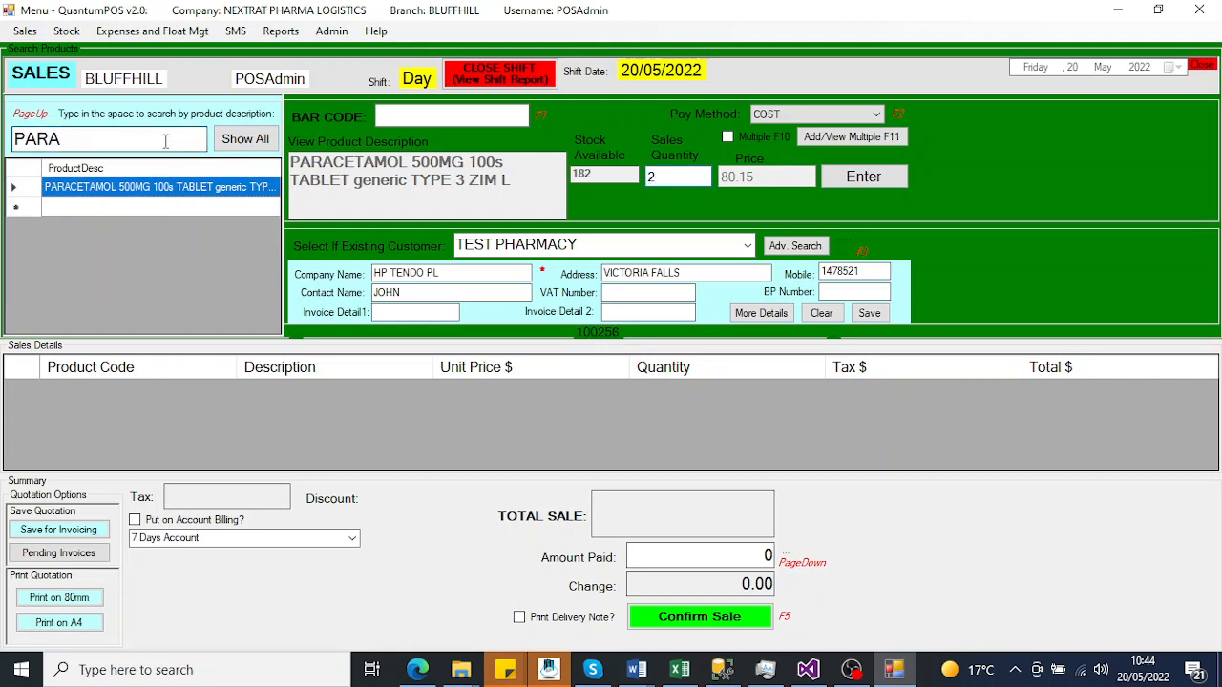
key("Return")
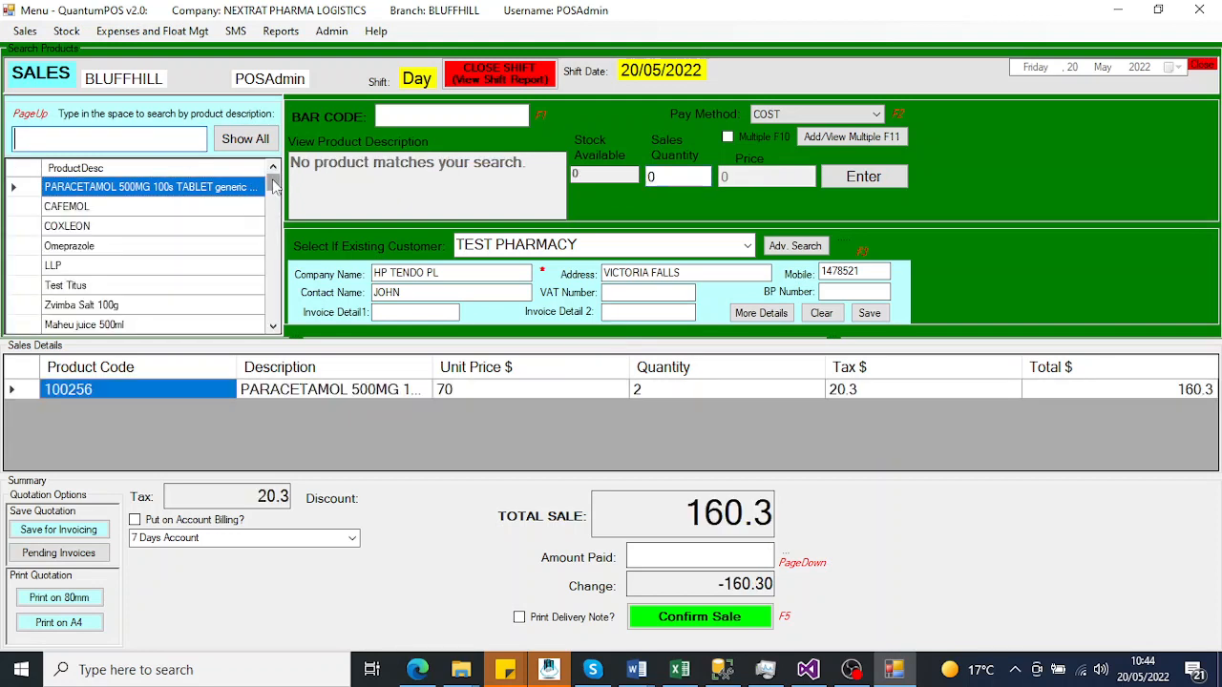
left_click_drag(274, 186, 274, 227)
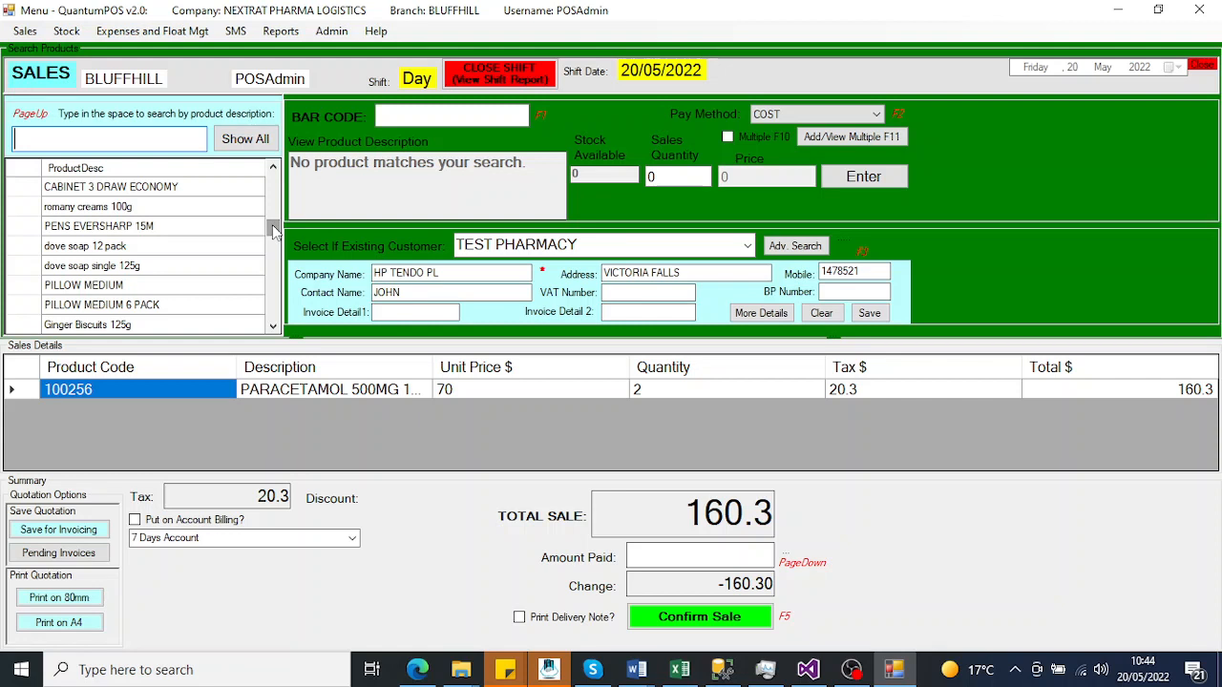
left_click(187, 272)
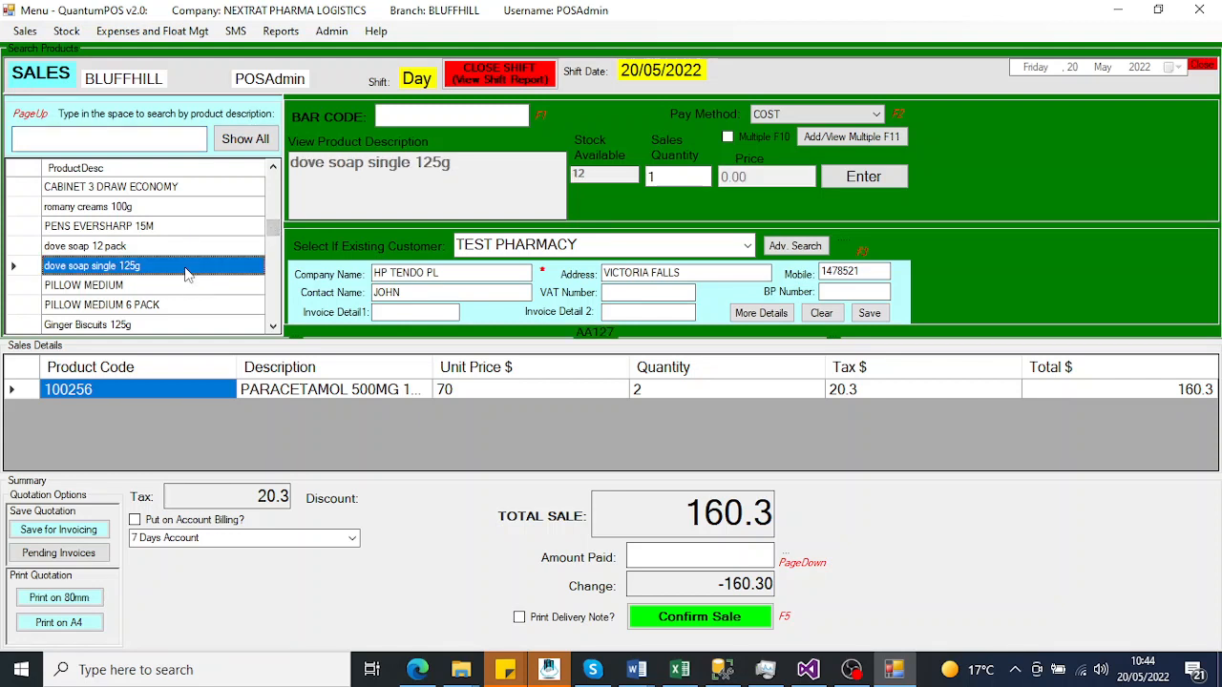
key("Return")
type("2")
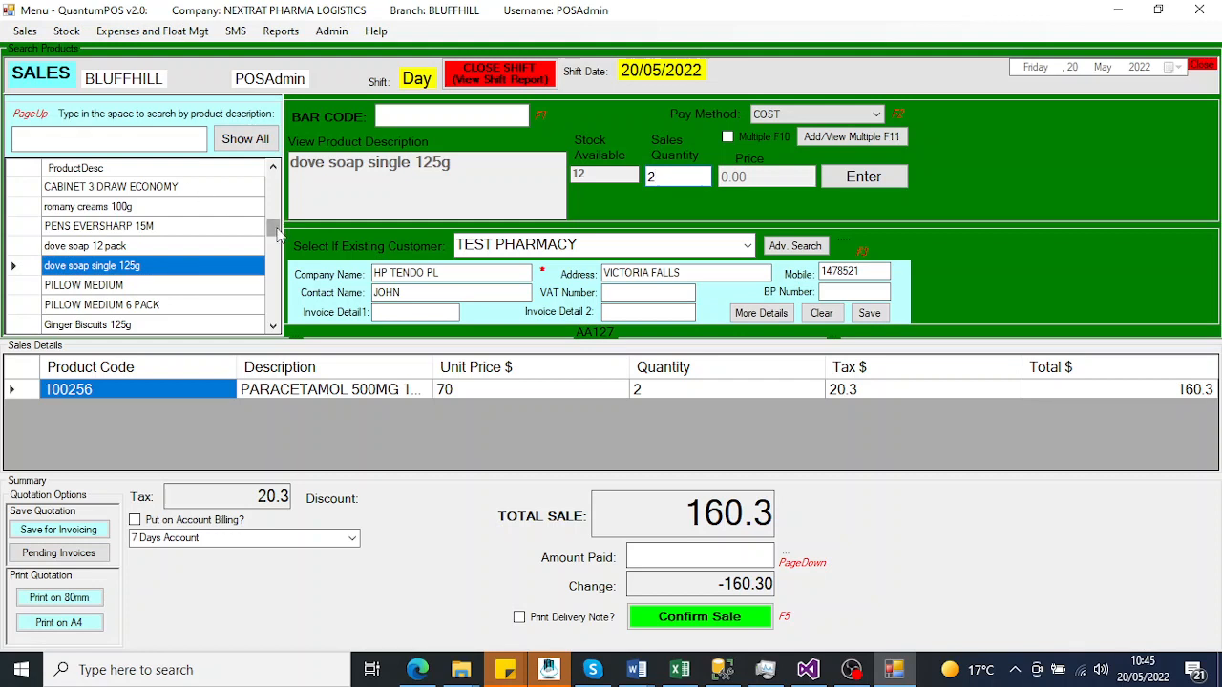
left_click_drag(279, 234, 275, 252)
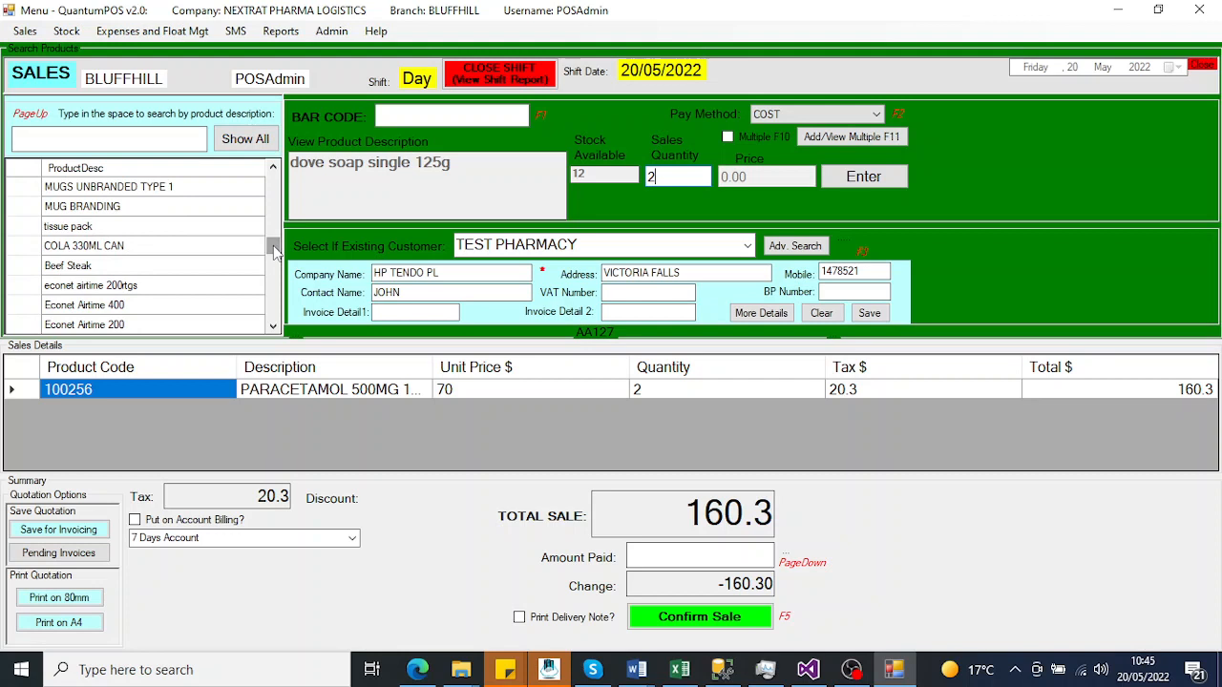
Search products for SUPER and add 3 units of Superhot Energy Drink 500ml to the sale.
left_click(145, 141)
type("SUPER")
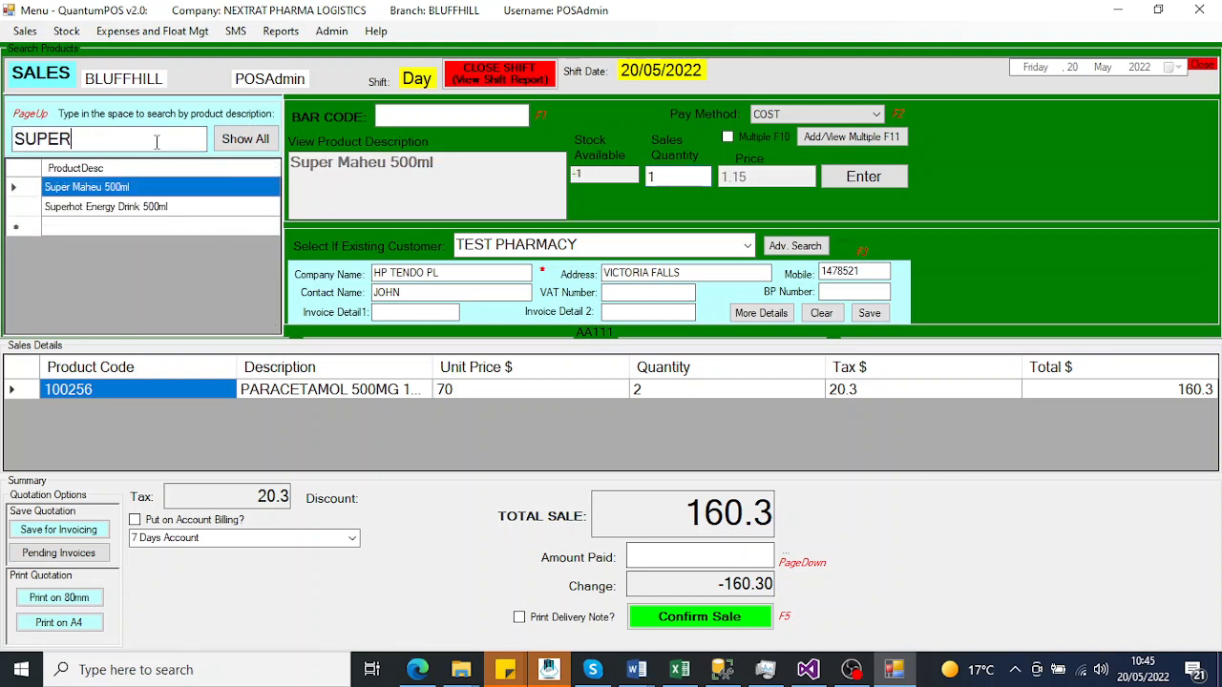
left_click(191, 212)
left_click(659, 178)
key("BackSpace")
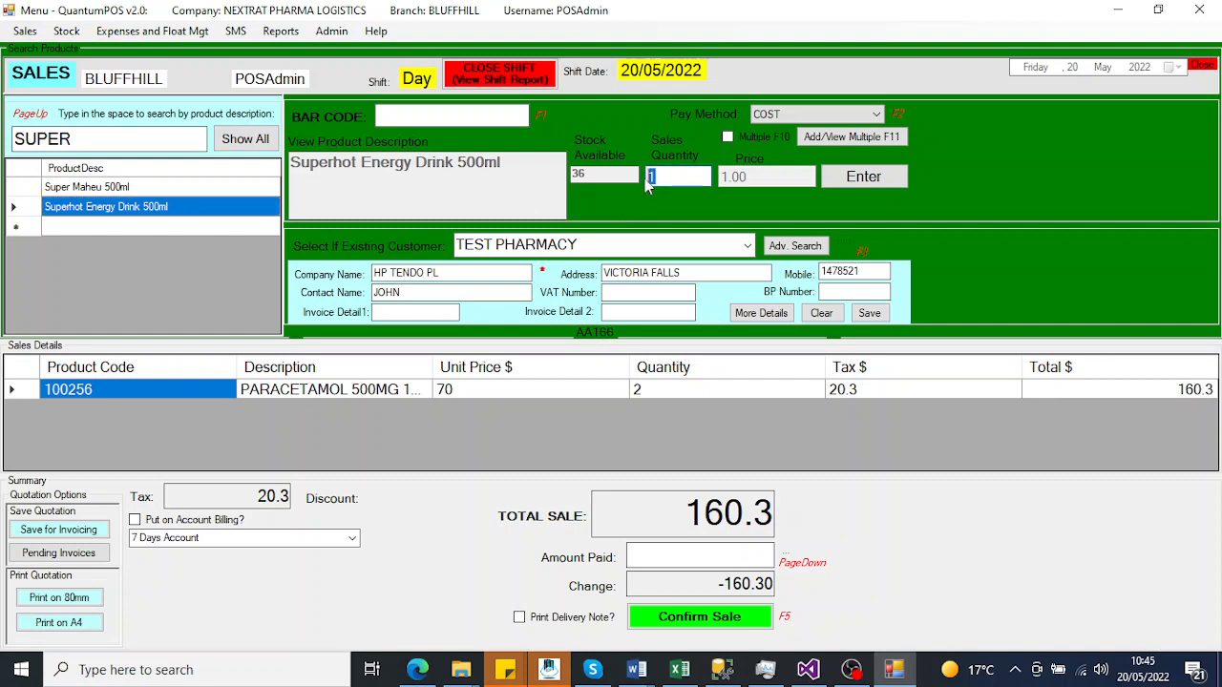
type("3")
key("Return")
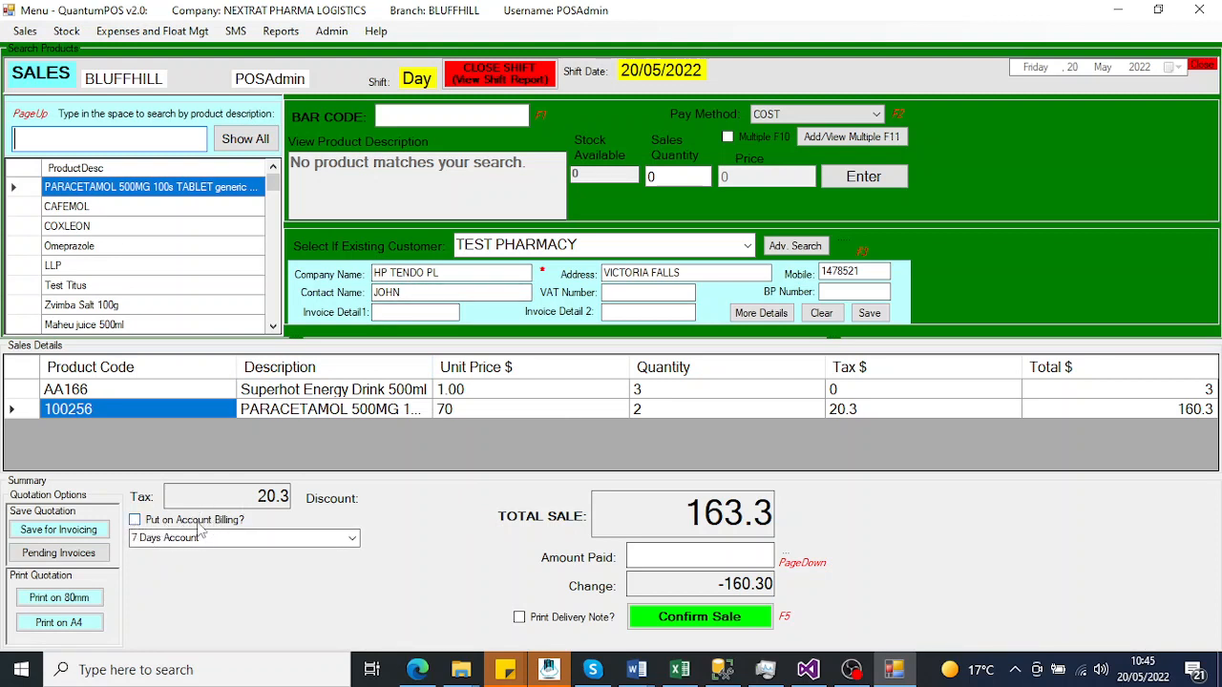
Put the sale on account billing as 90 DAY ACCOUNT with the note "Pay total due in 90 days." and confirm it.
left_click(135, 522)
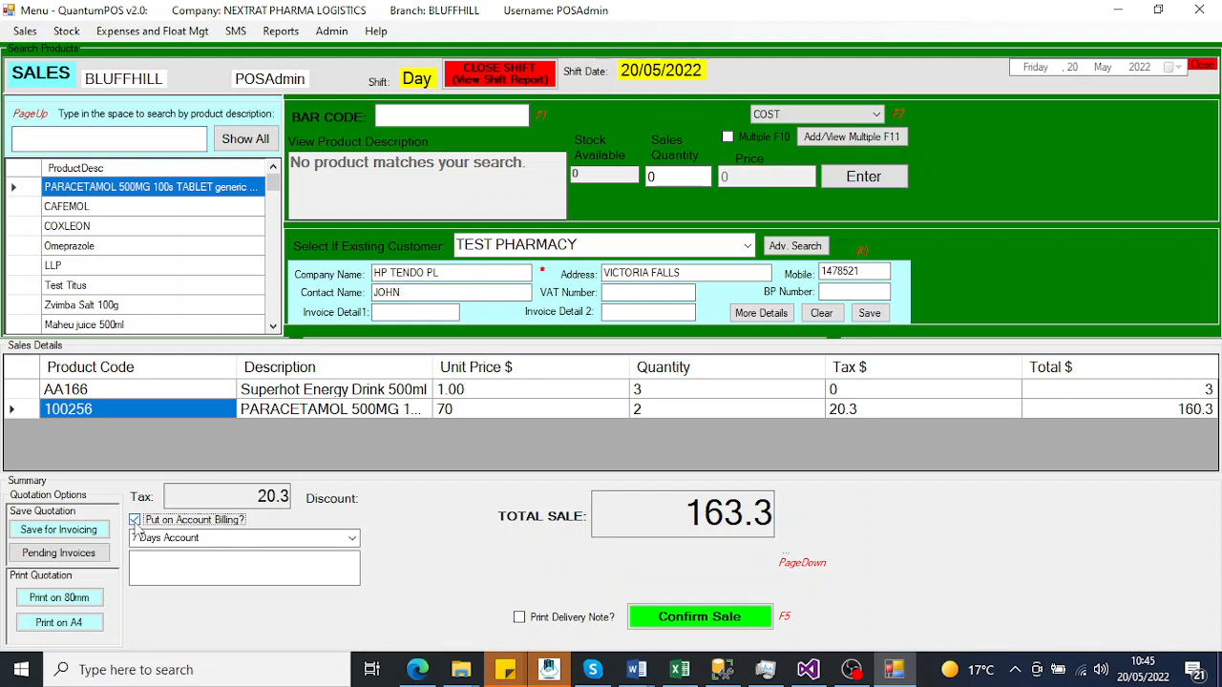
left_click(352, 539)
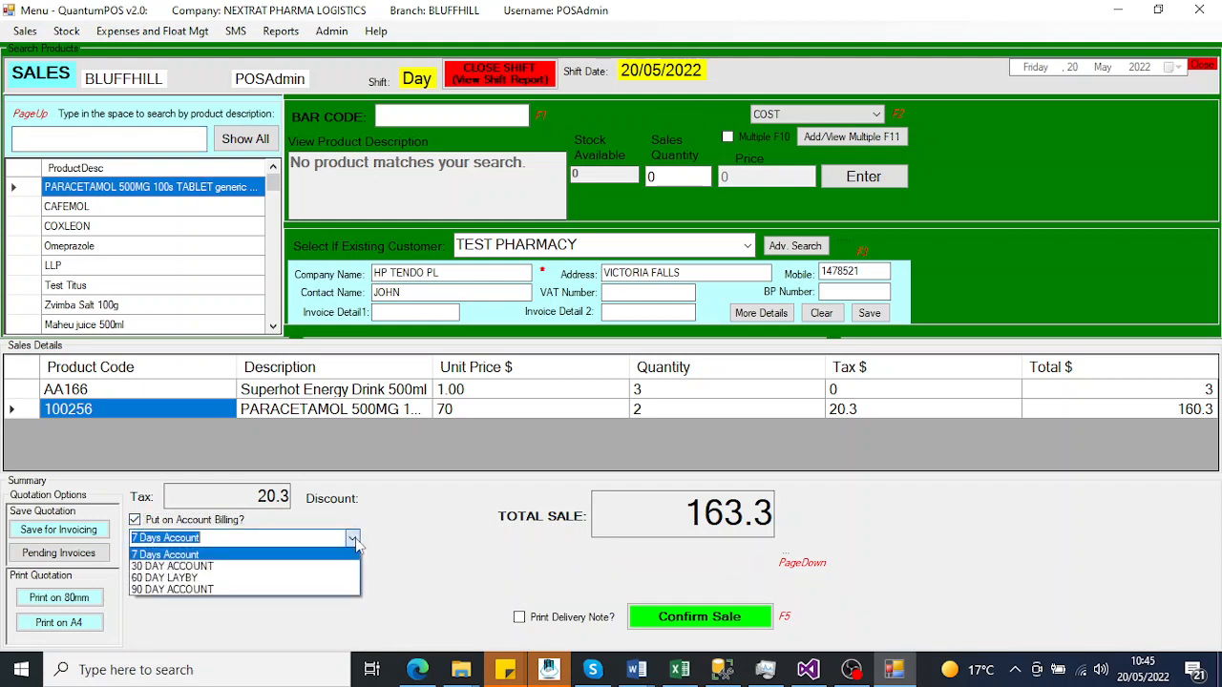
left_click(282, 590)
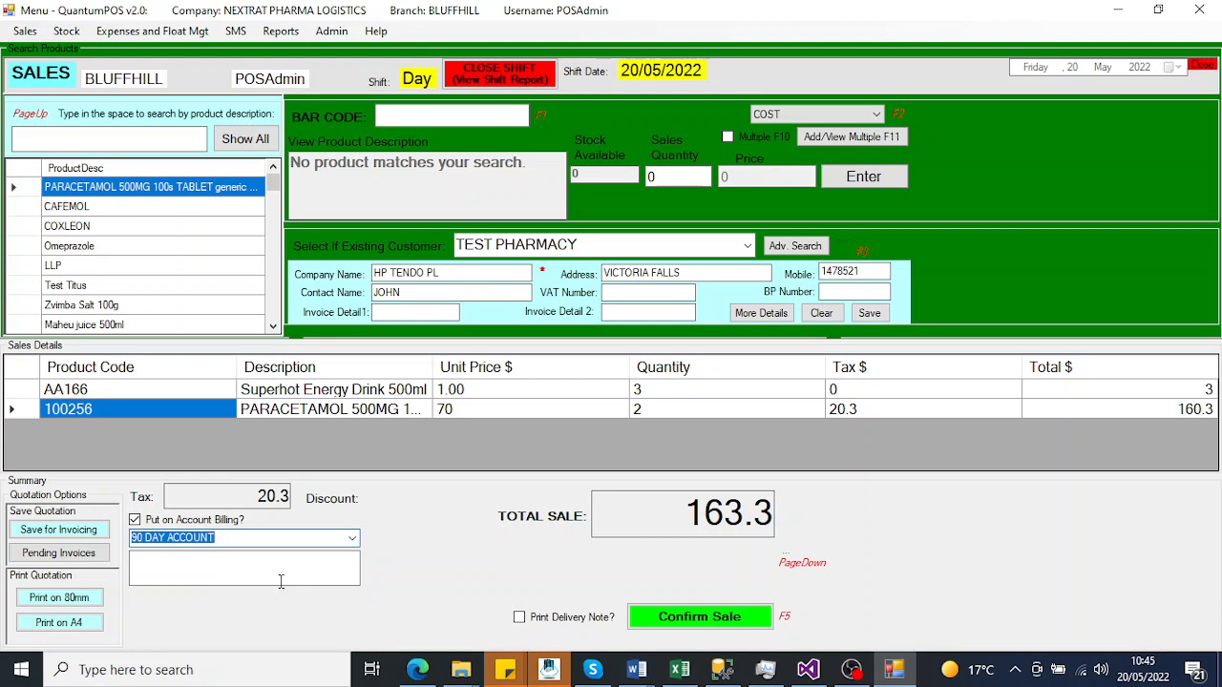
left_click(277, 568)
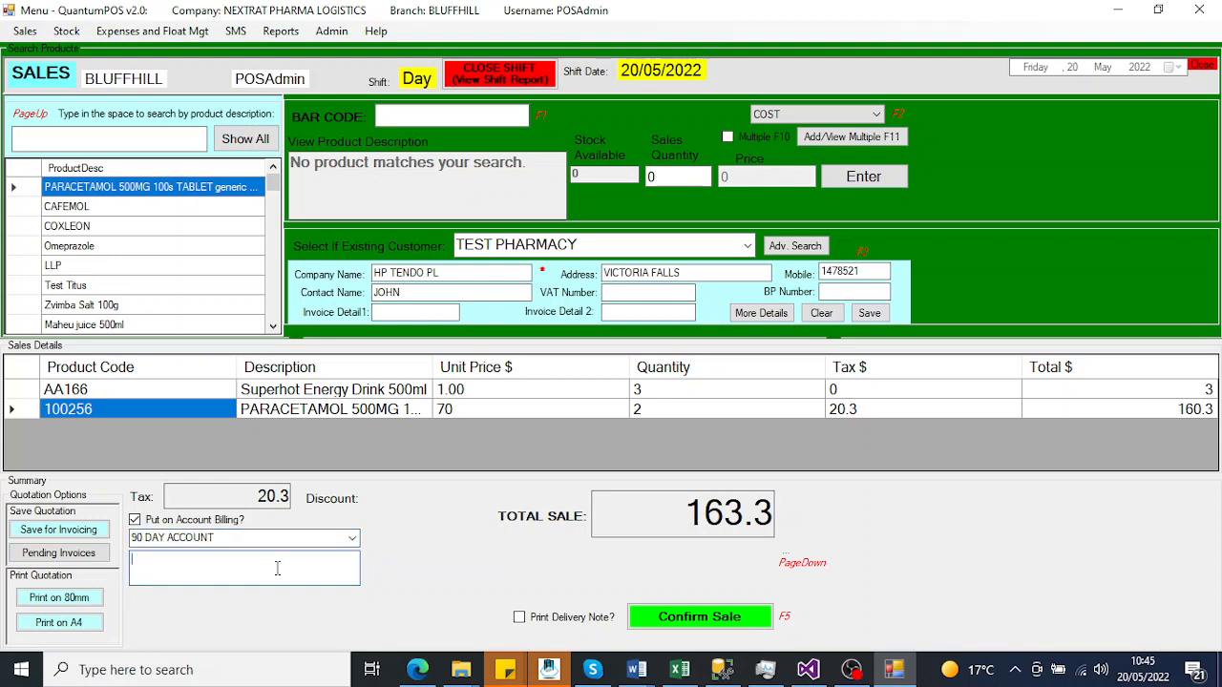
type("Pay to")
type("tal due in 90 days.")
left_click(727, 621)
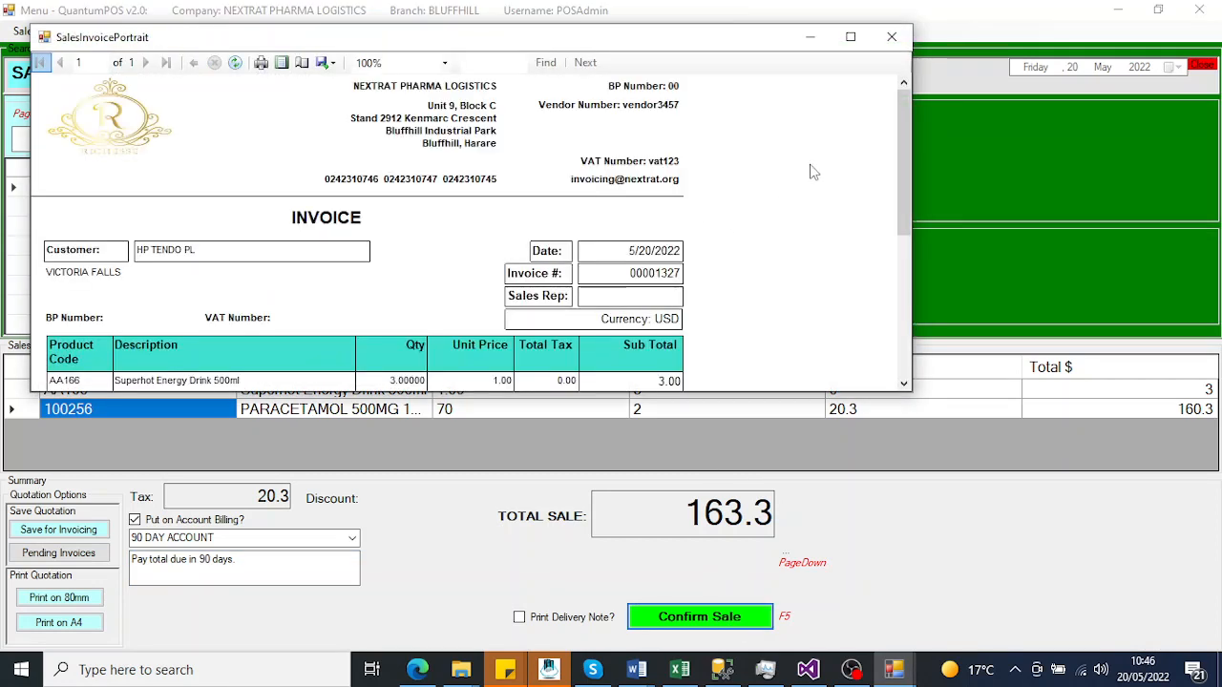
Review the sales invoice in a maximized window, close it to complete the sale, and exit the sales form.
left_click(851, 38)
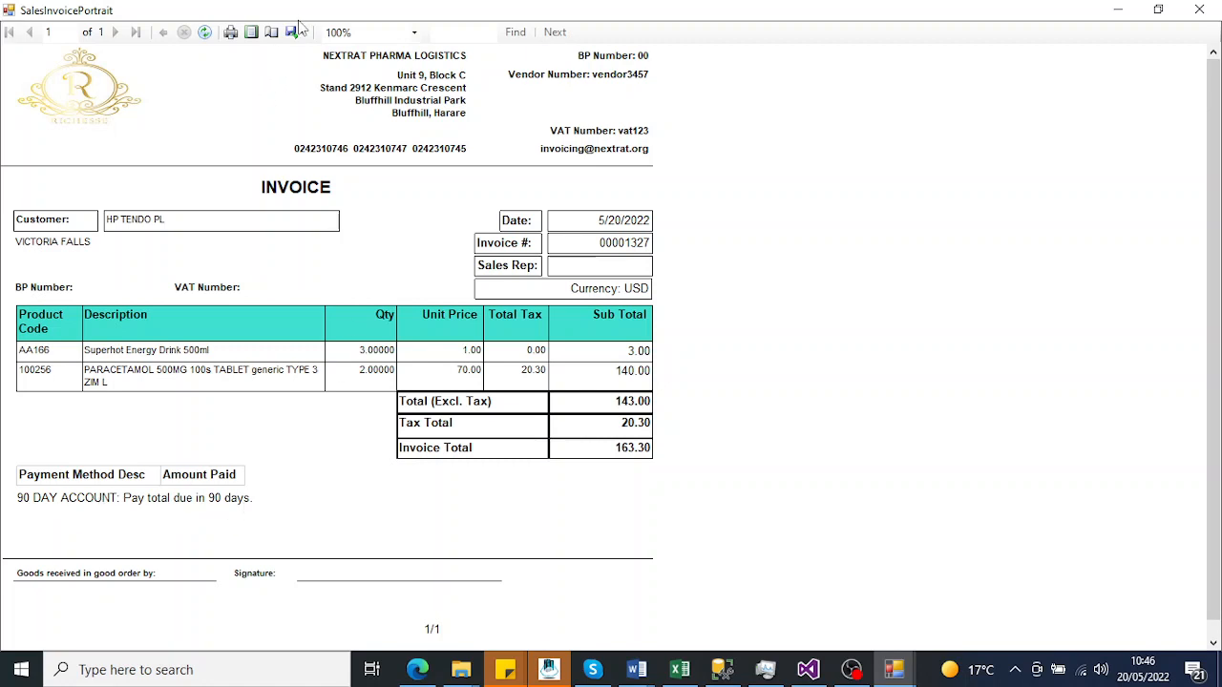
left_click(299, 32)
left_click(1198, 11)
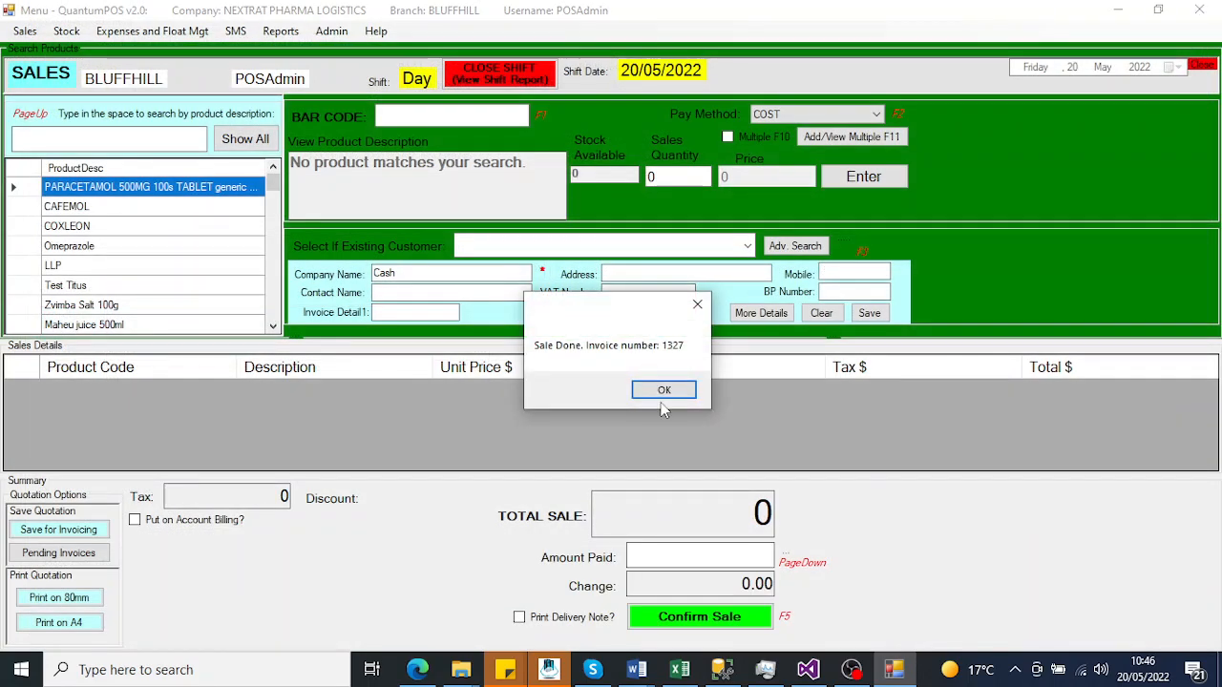
left_click(668, 390)
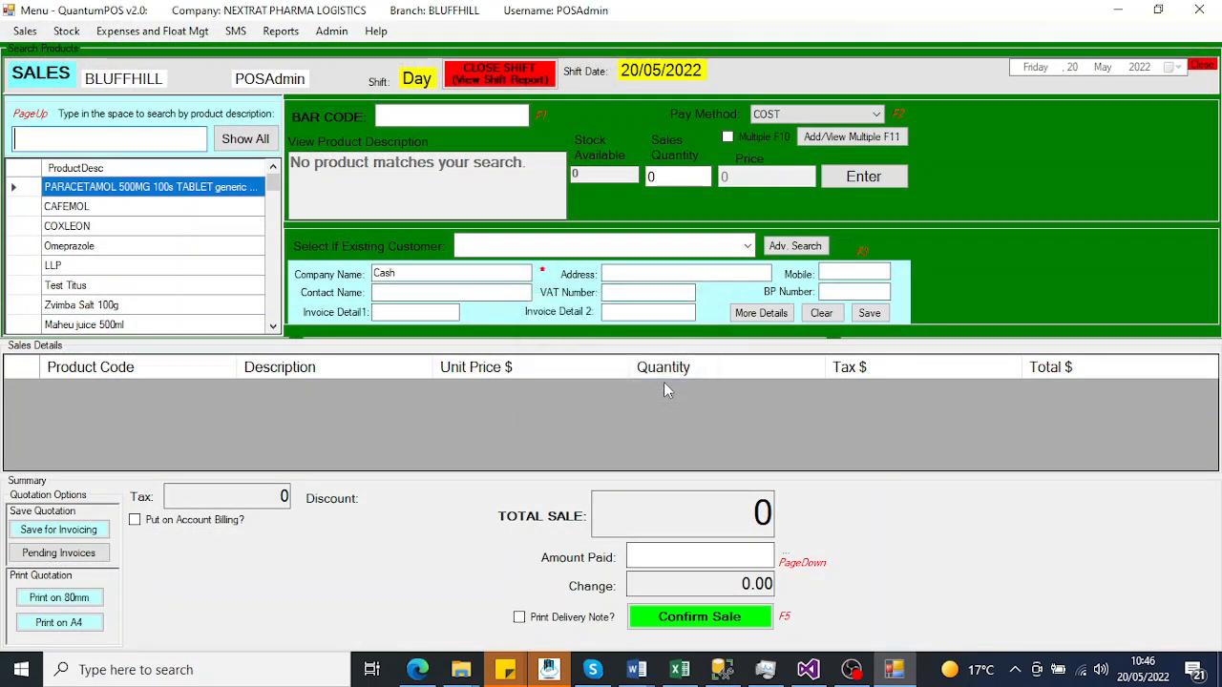
left_click(1207, 65)
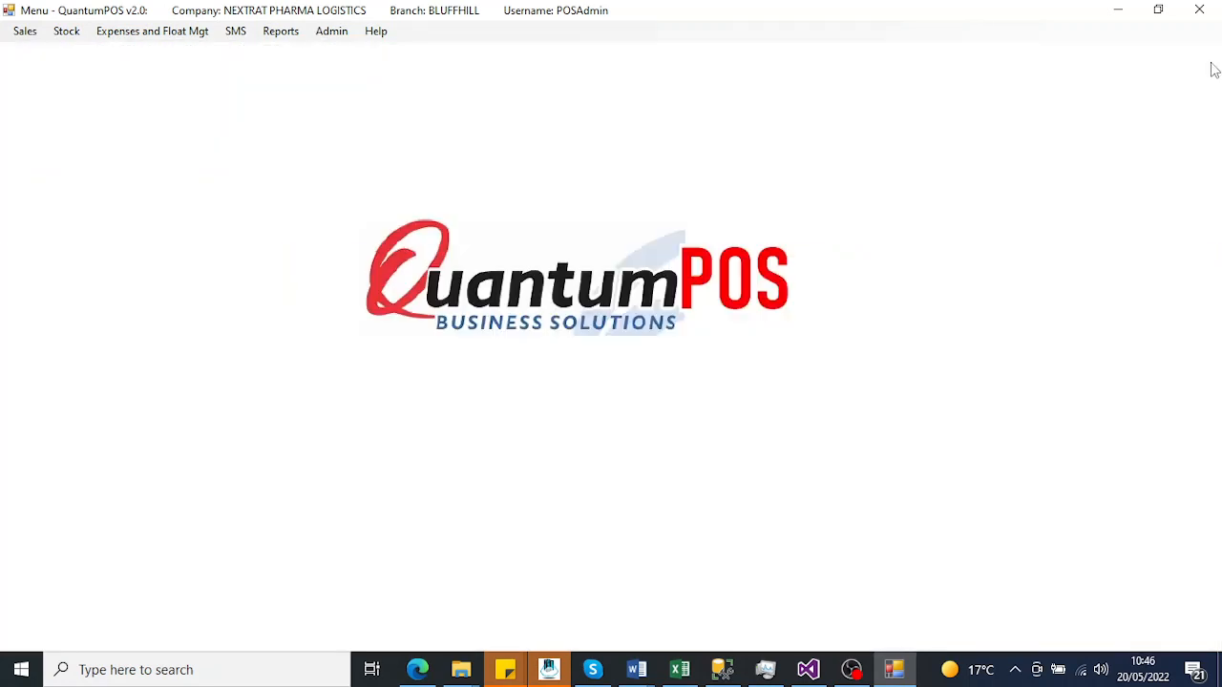
Open Account Payments and select the customer HP TENDO PL by running the advanced search for "tend".
left_click(17, 34)
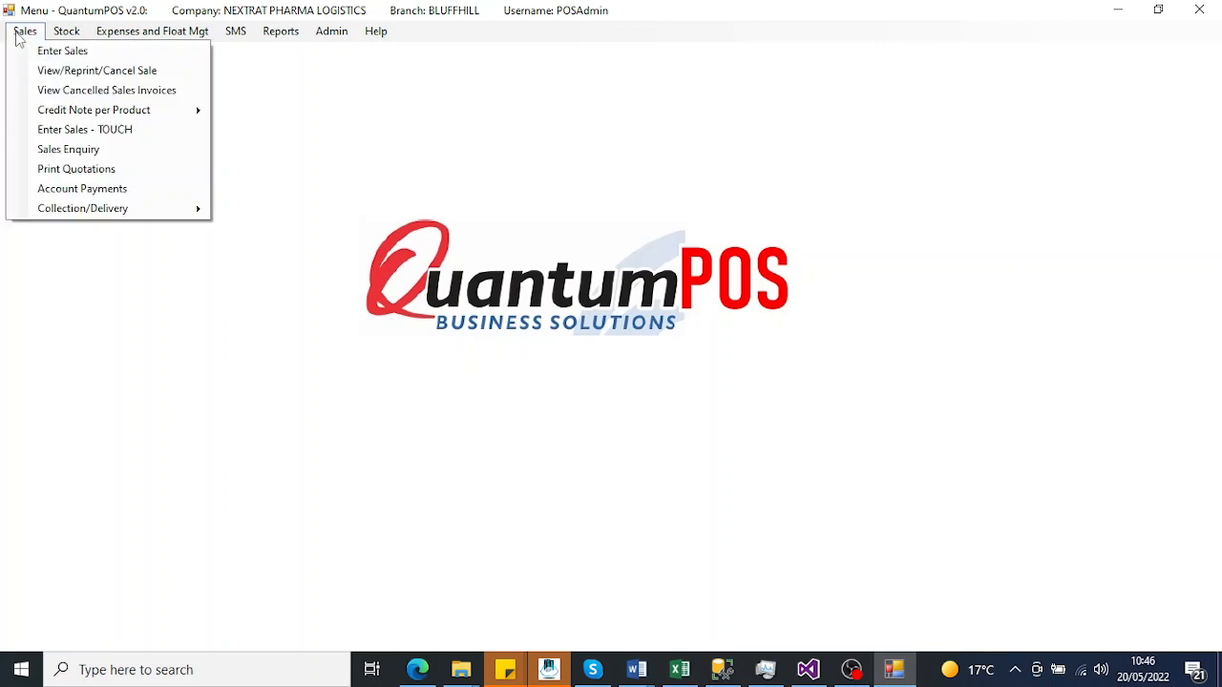
left_click(84, 189)
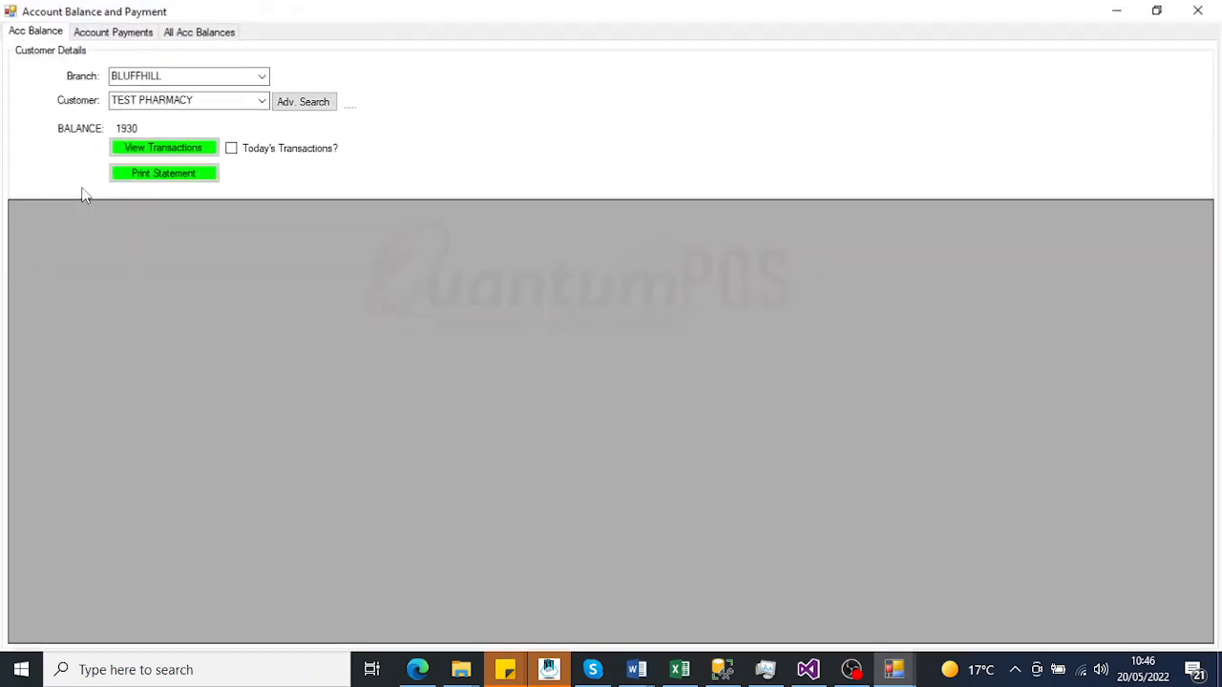
left_click(244, 97)
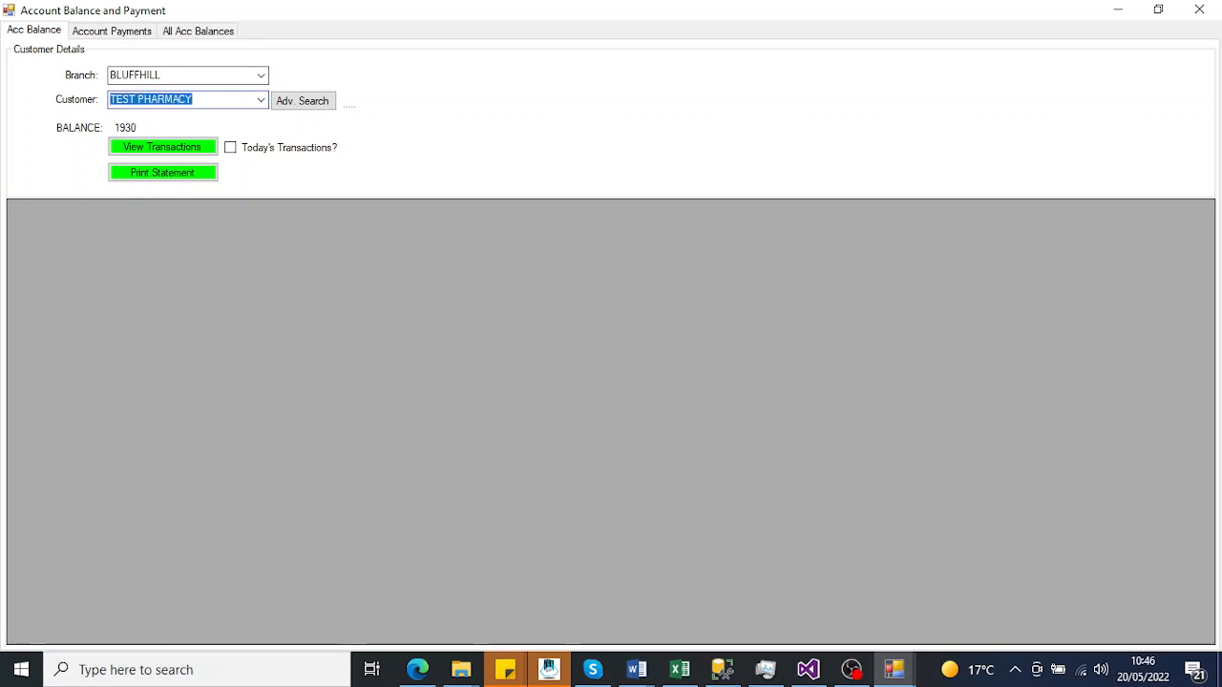
key("BackSpace")
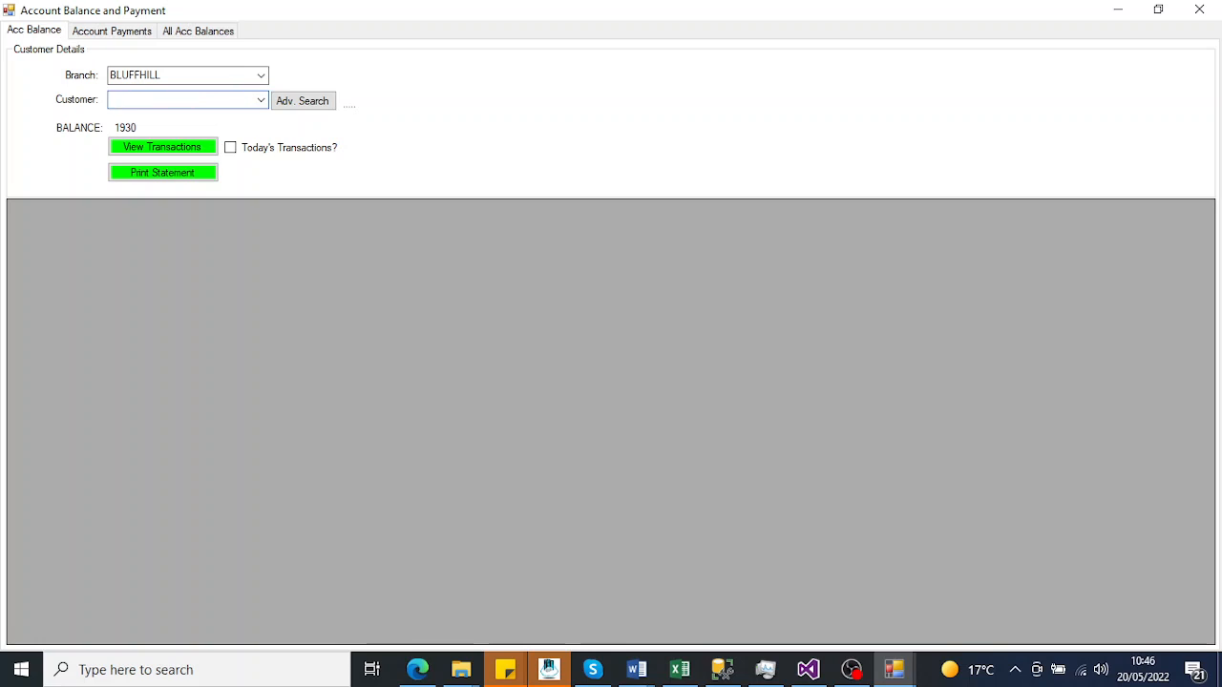
left_click(307, 105)
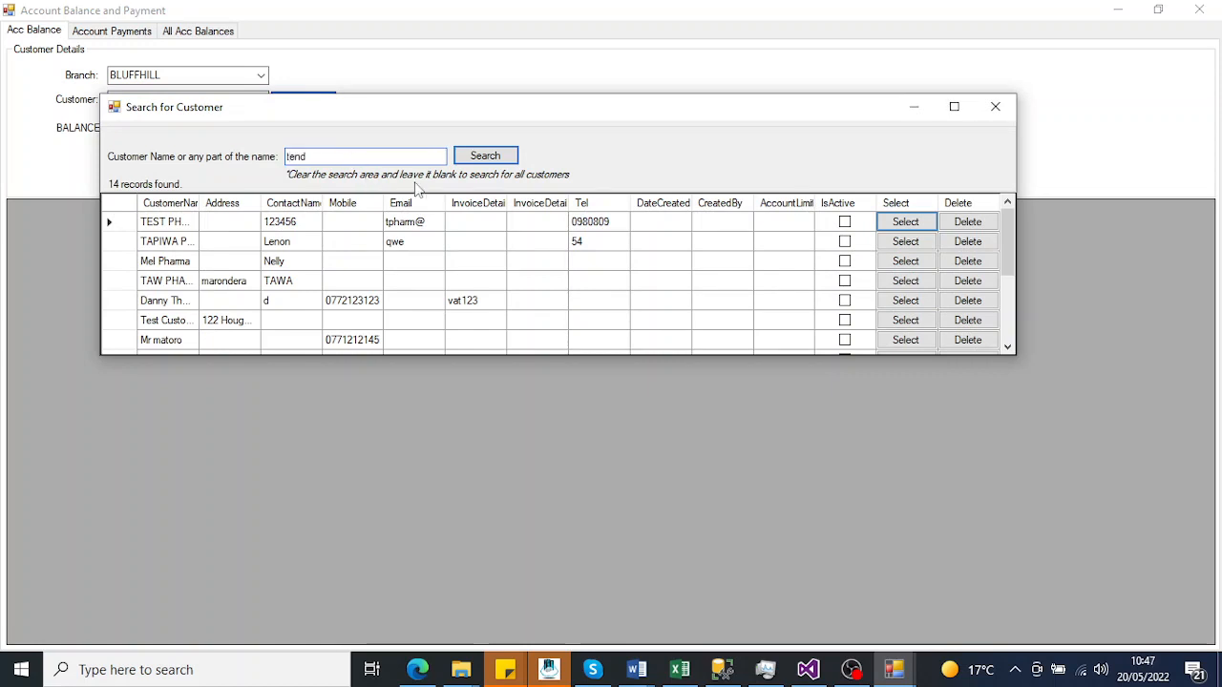
left_click(484, 157)
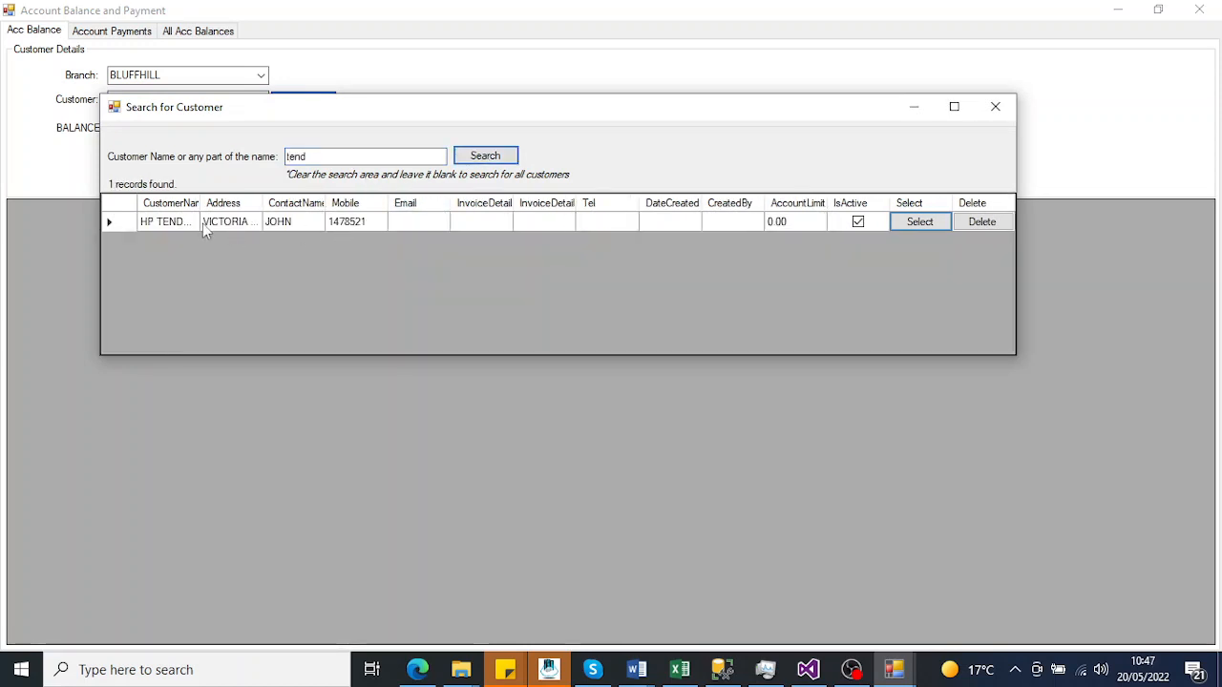
left_click(920, 222)
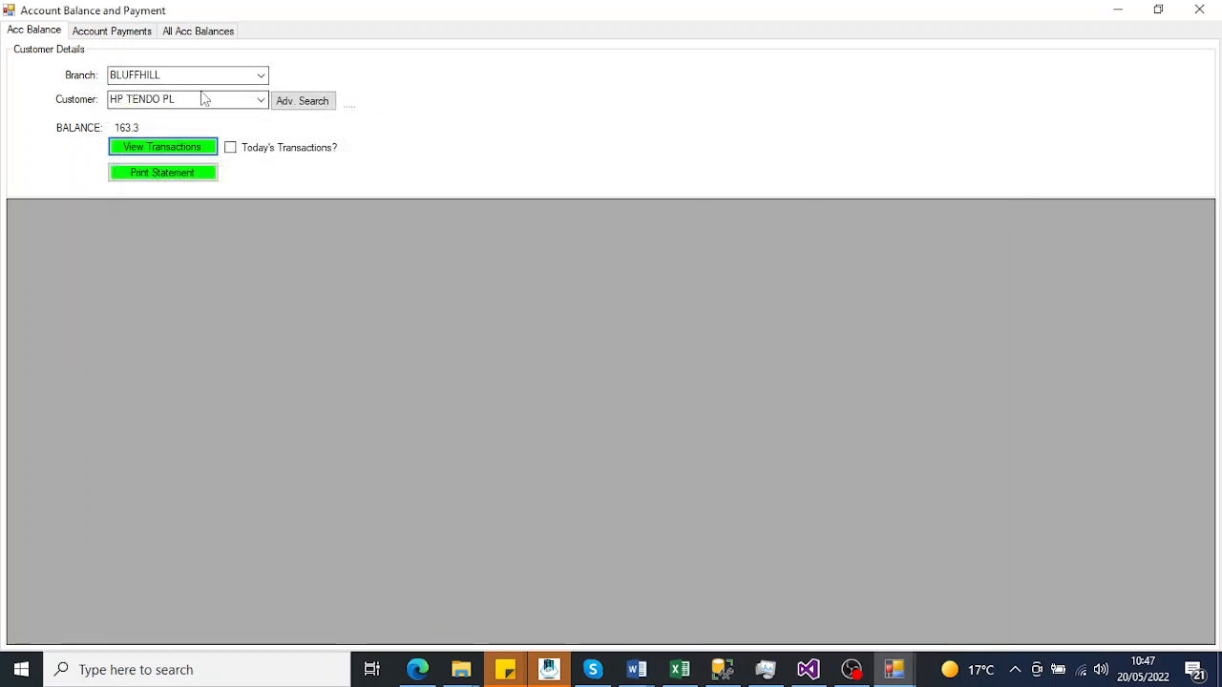
View HP TENDO PL's account transactions, examine the printable account statement in a maximized window, and close it.
left_click(183, 148)
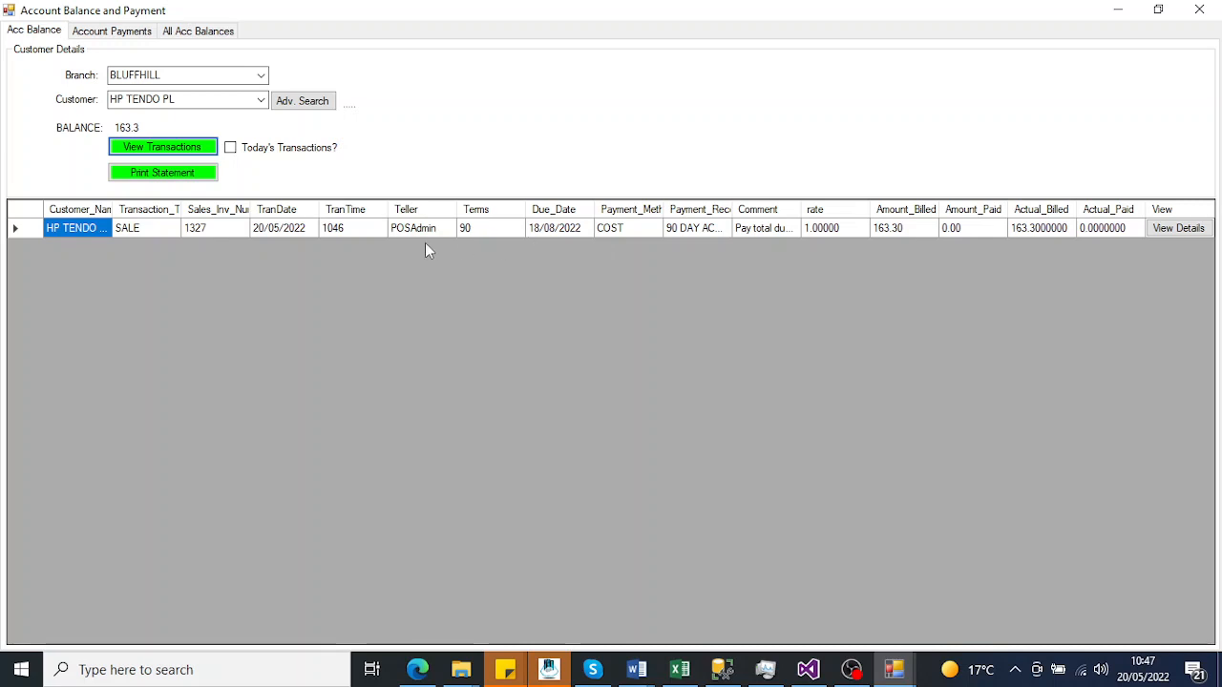
left_click(137, 235)
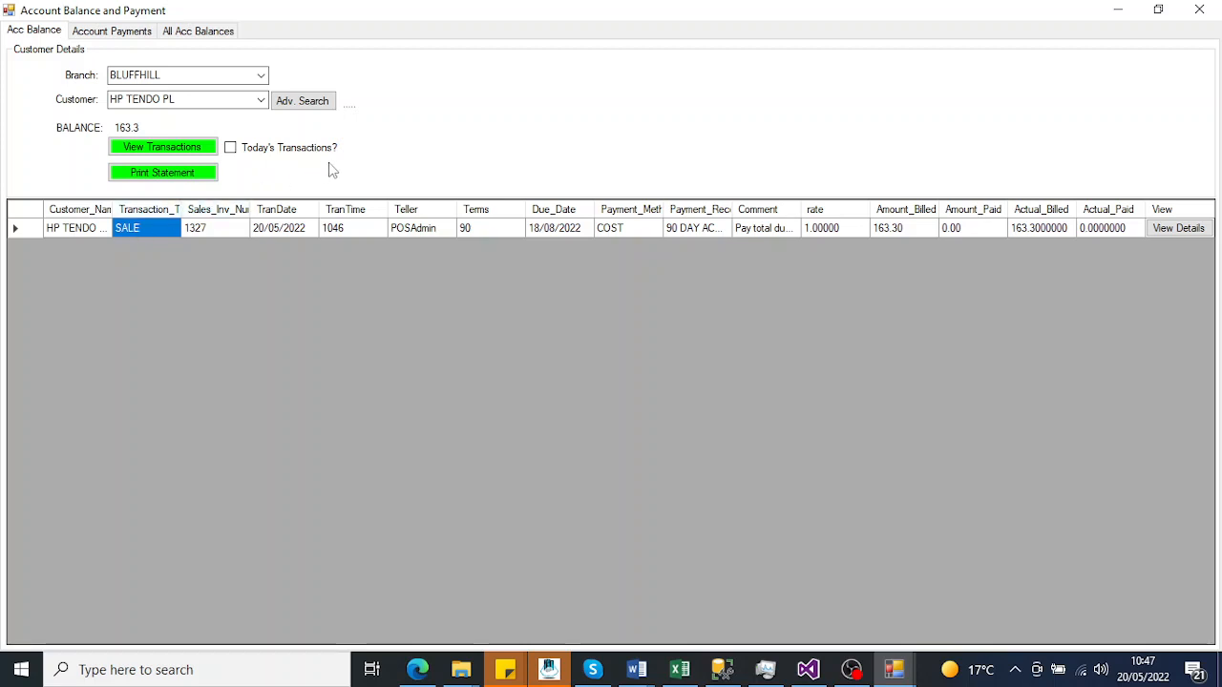
left_click(203, 177)
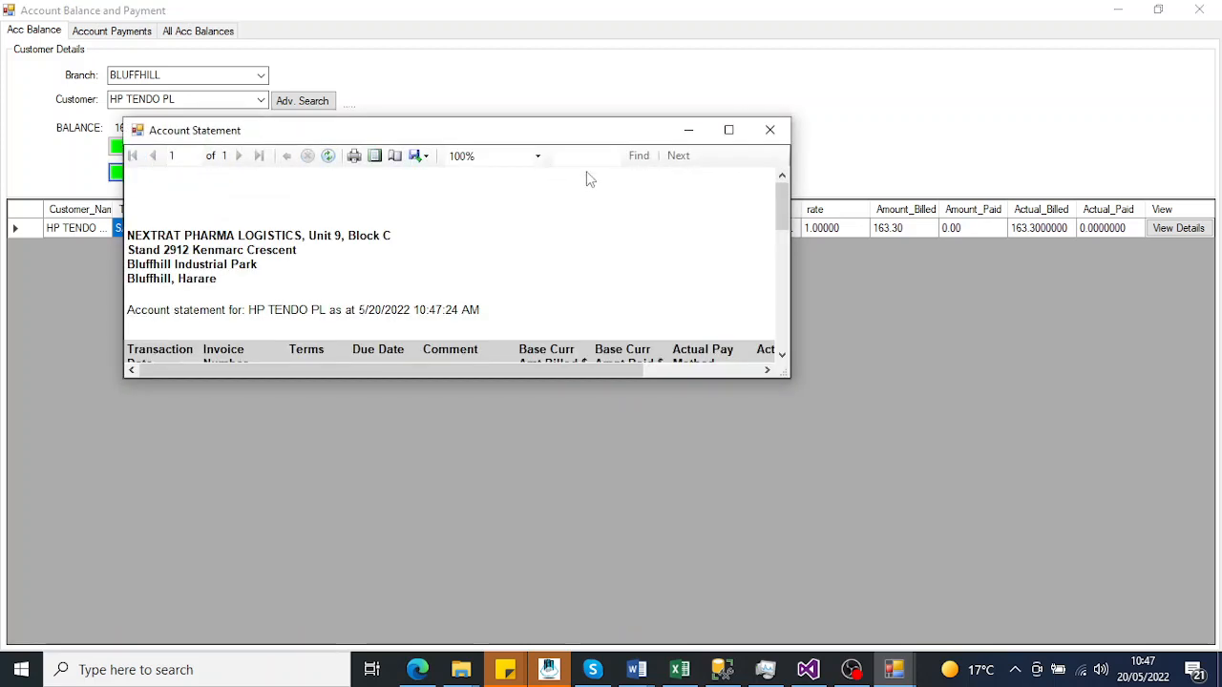
left_click(728, 130)
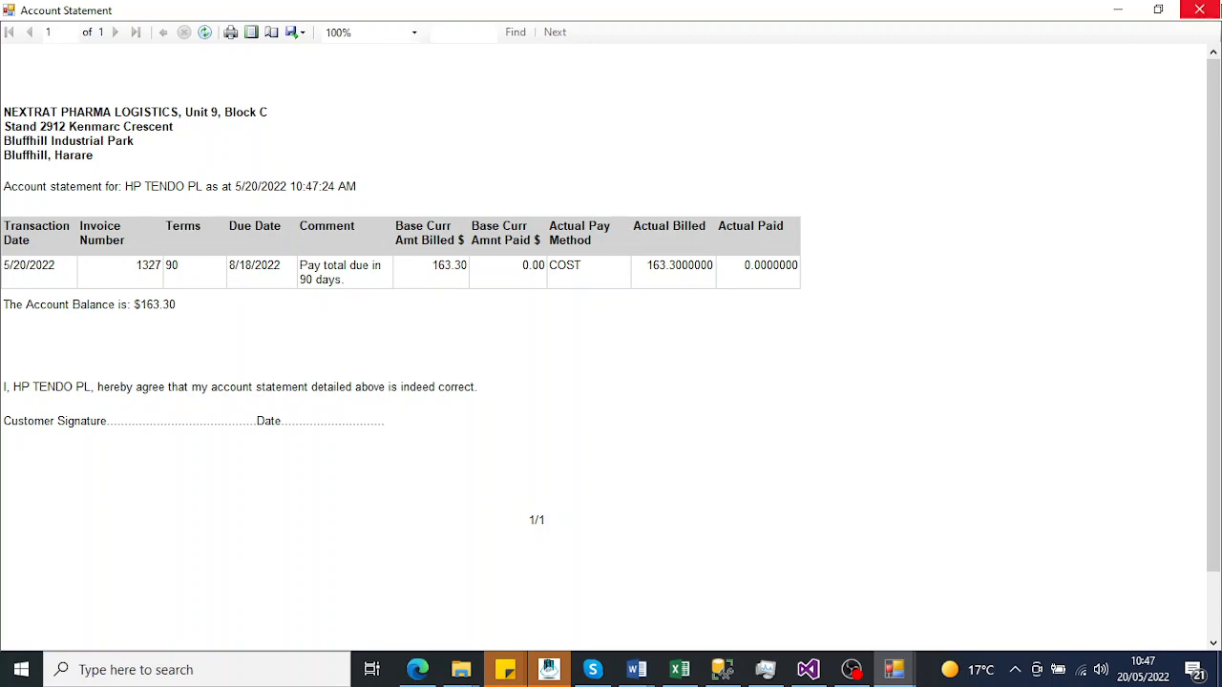
left_click(1201, 10)
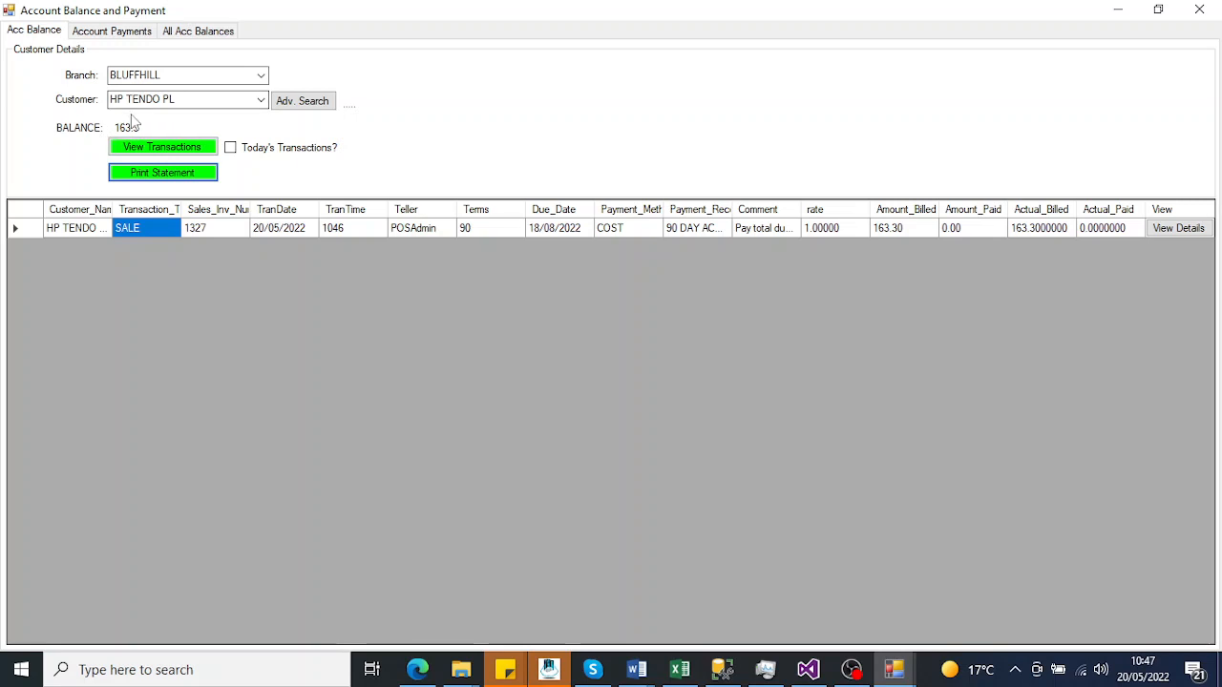
Open the account payment form and select the customer HP TENDO PL by running the advanced search for "tend".
left_click(113, 32)
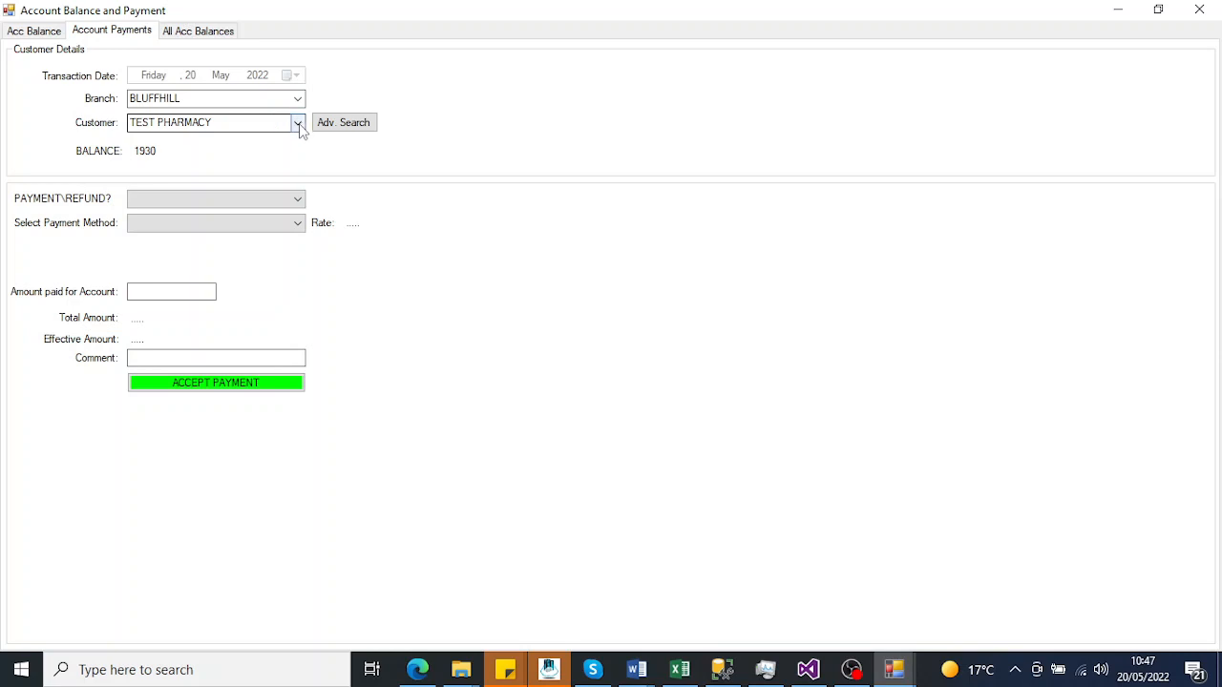
left_click(339, 125)
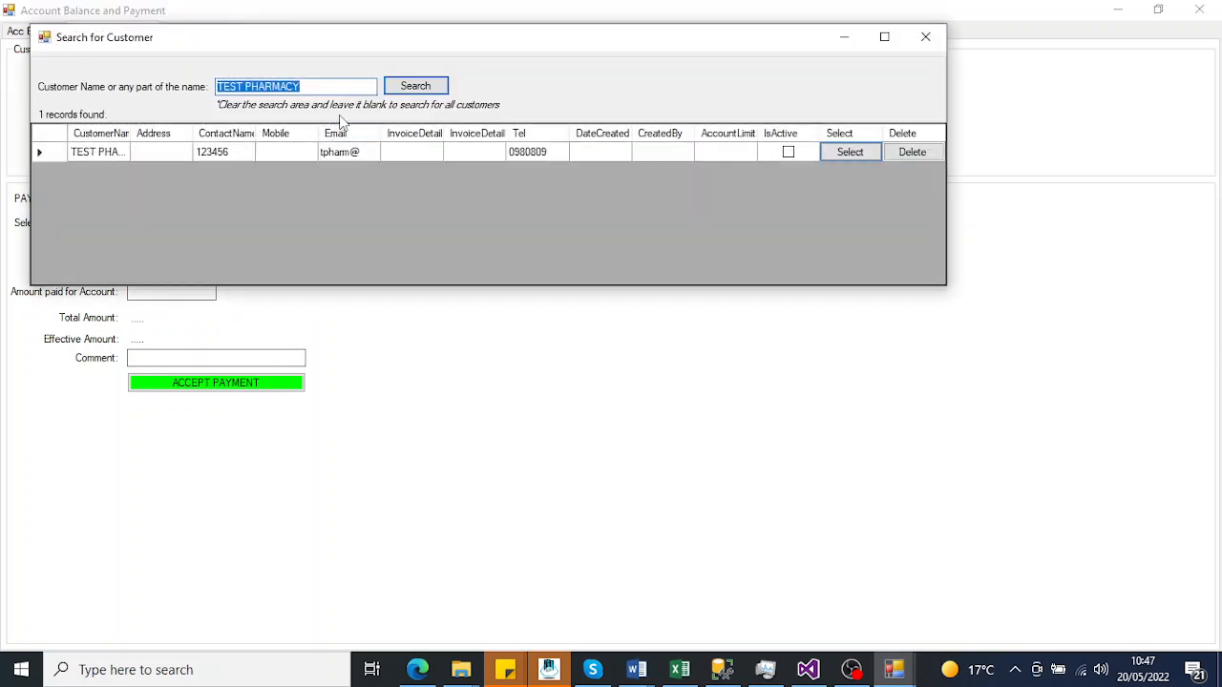
type("h")
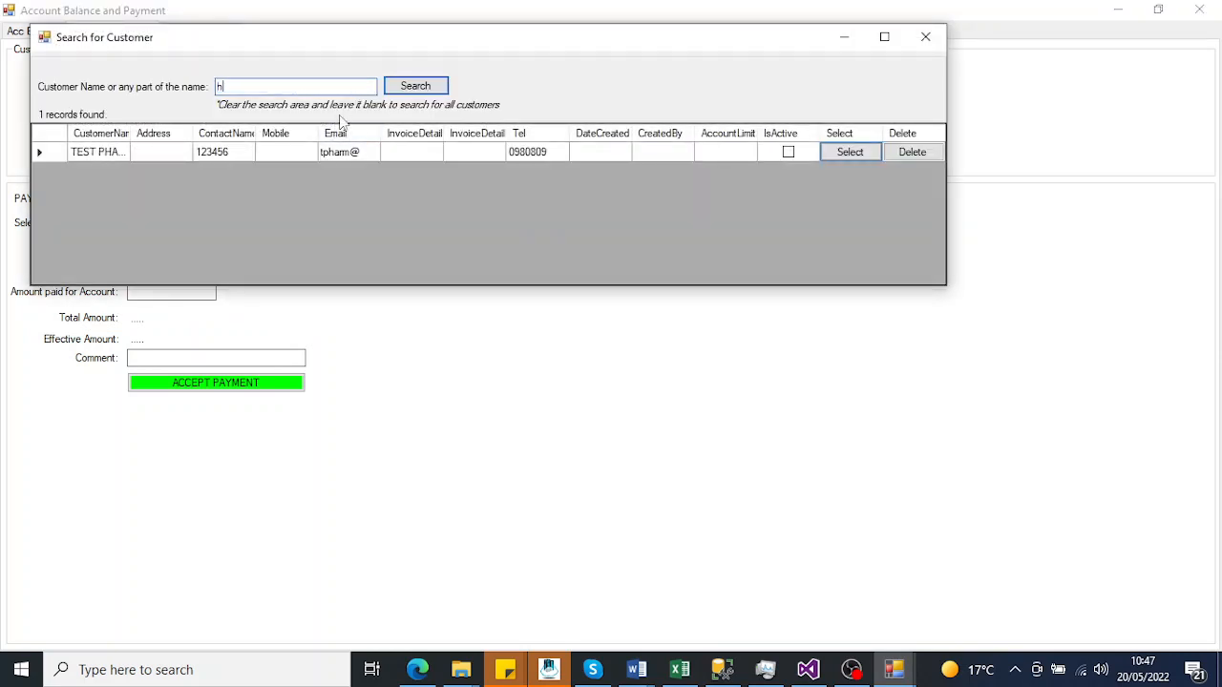
key("Return")
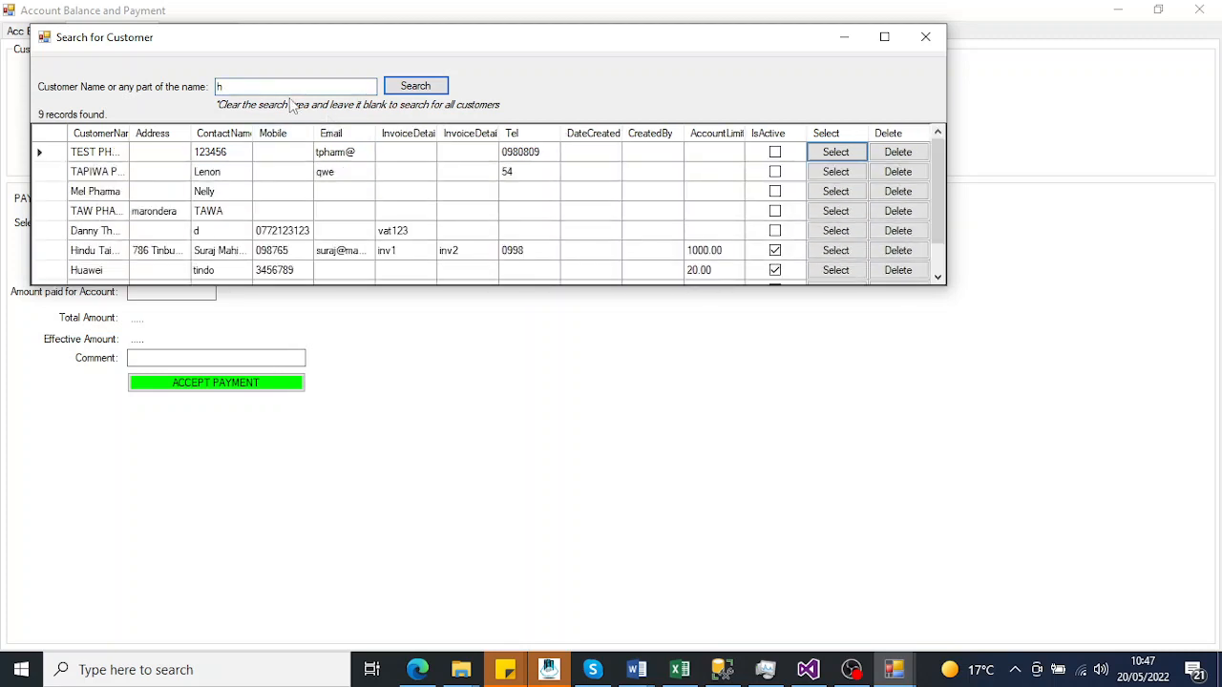
type("tend")
key("Return")
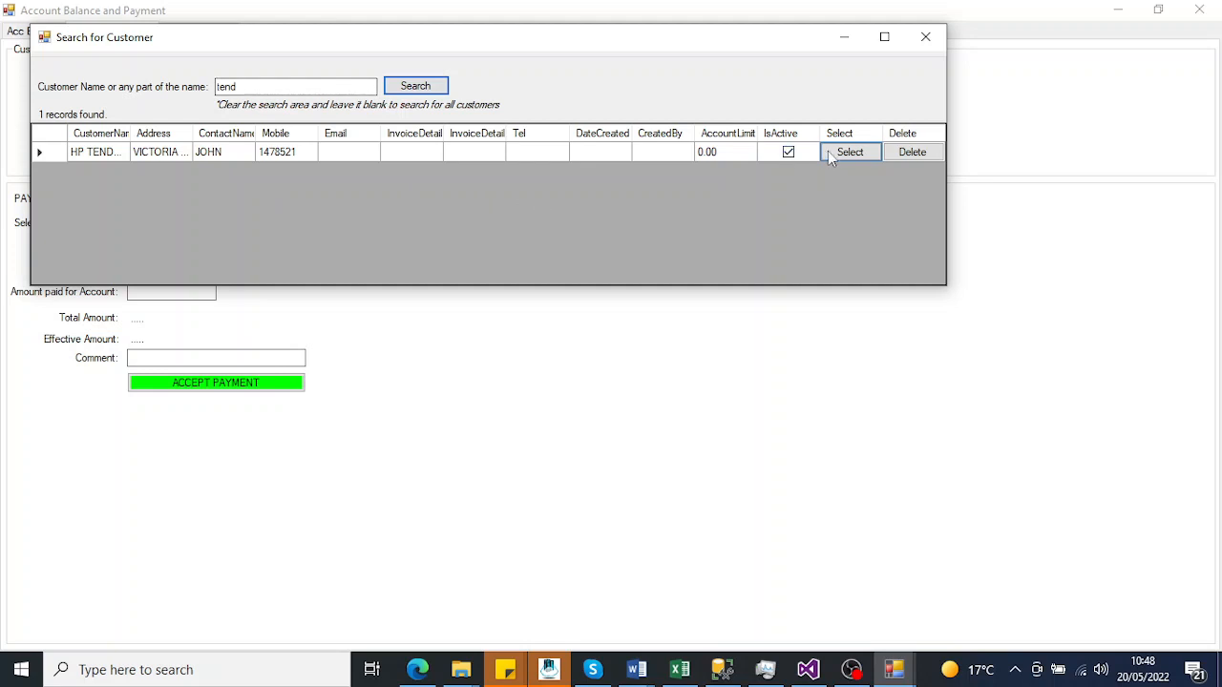
left_click(839, 153)
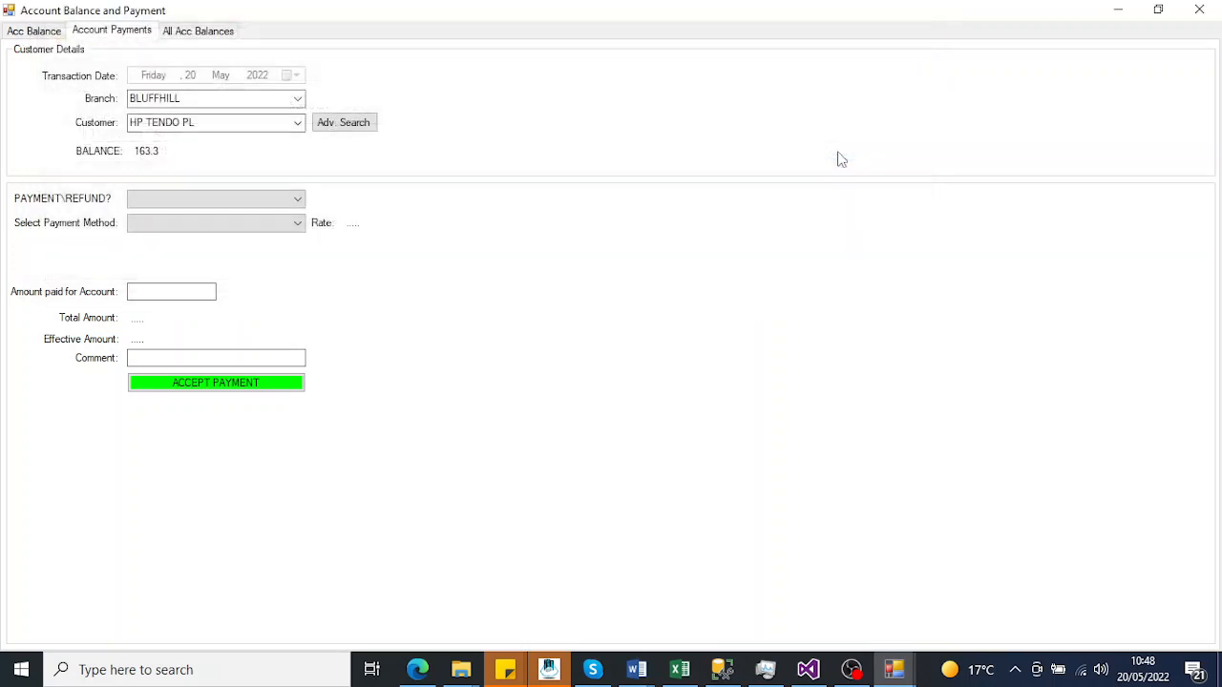
Set the transaction to PAYMENT RECEIVED with payment method COST and enter 63.3 as the amount paid for the account.
left_click(164, 202)
left_click(164, 210)
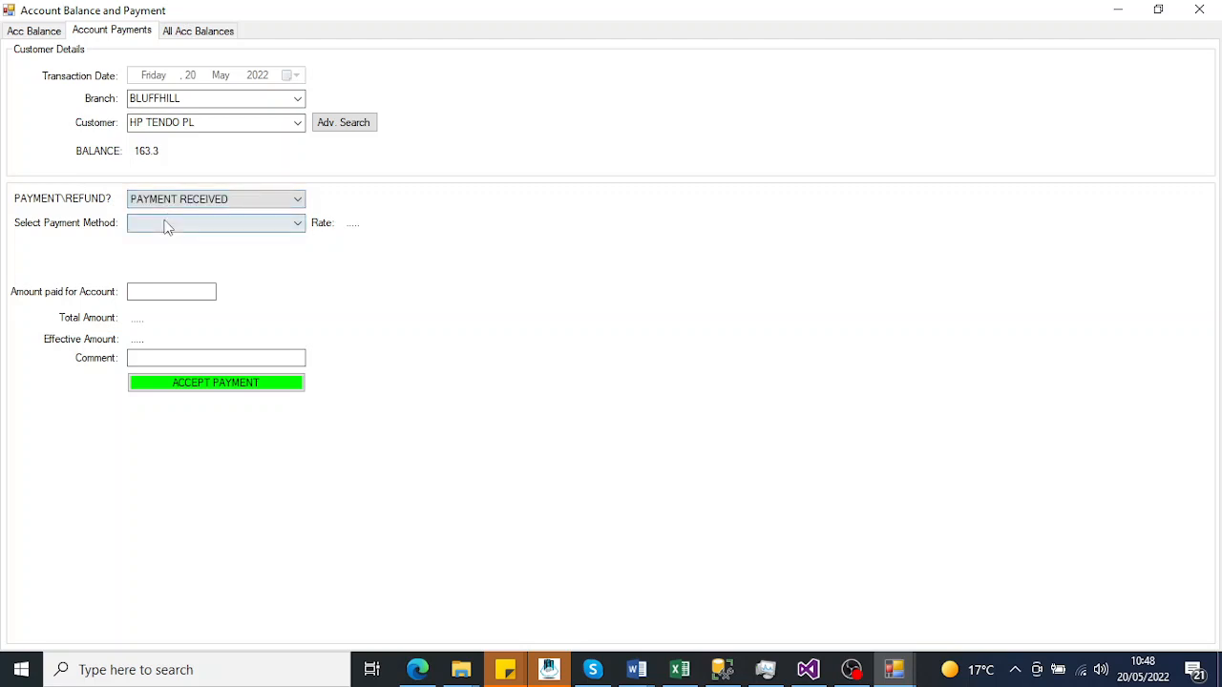
left_click(164, 226)
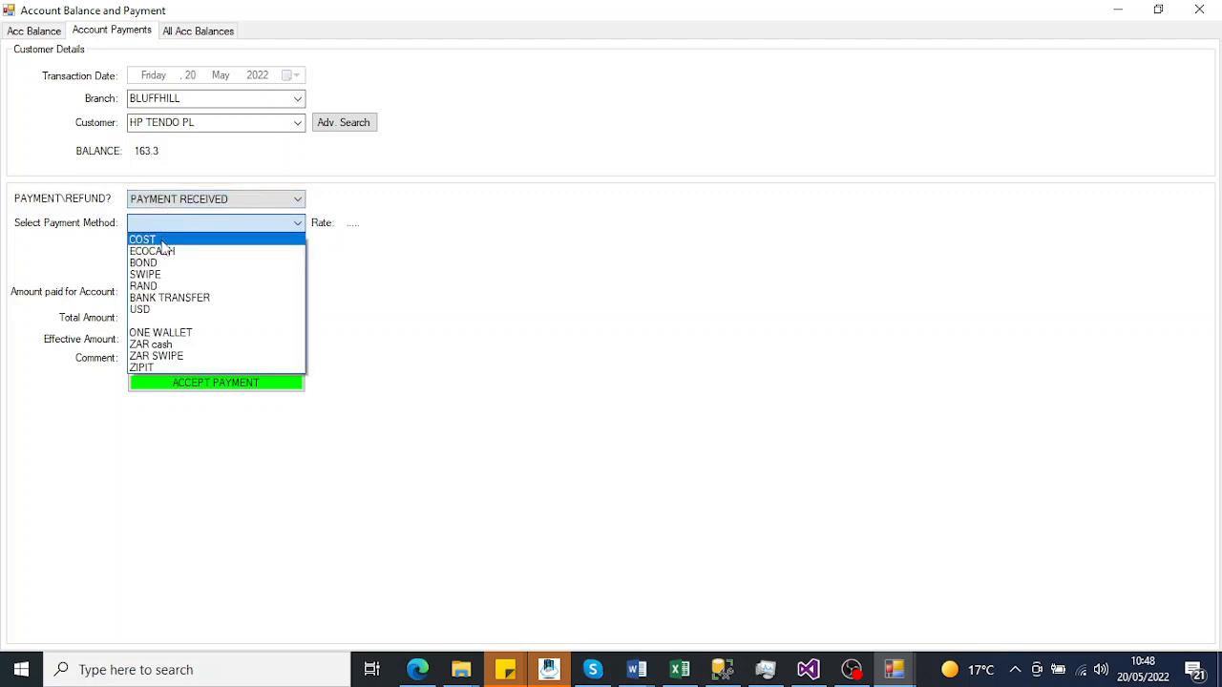
left_click(163, 240)
left_click(153, 293)
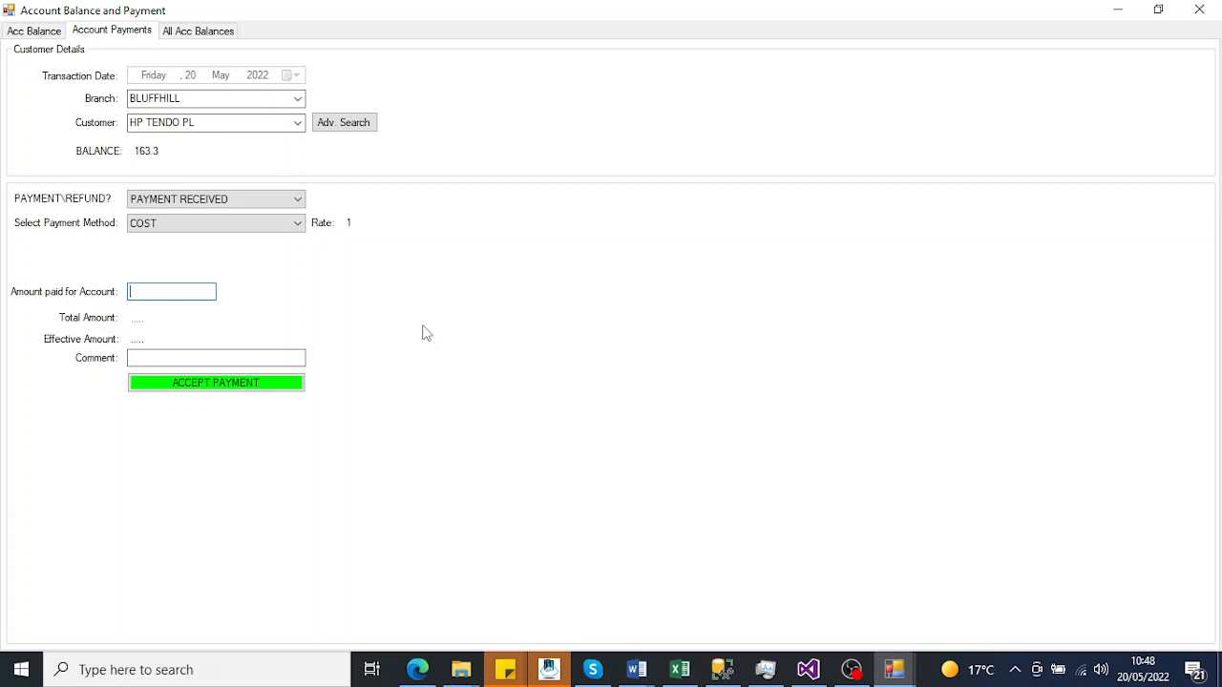
type("63.3")
Add the comment "part payment 3421" and accept the account payment, confirming it.
left_click(290, 357)
type("part payment")
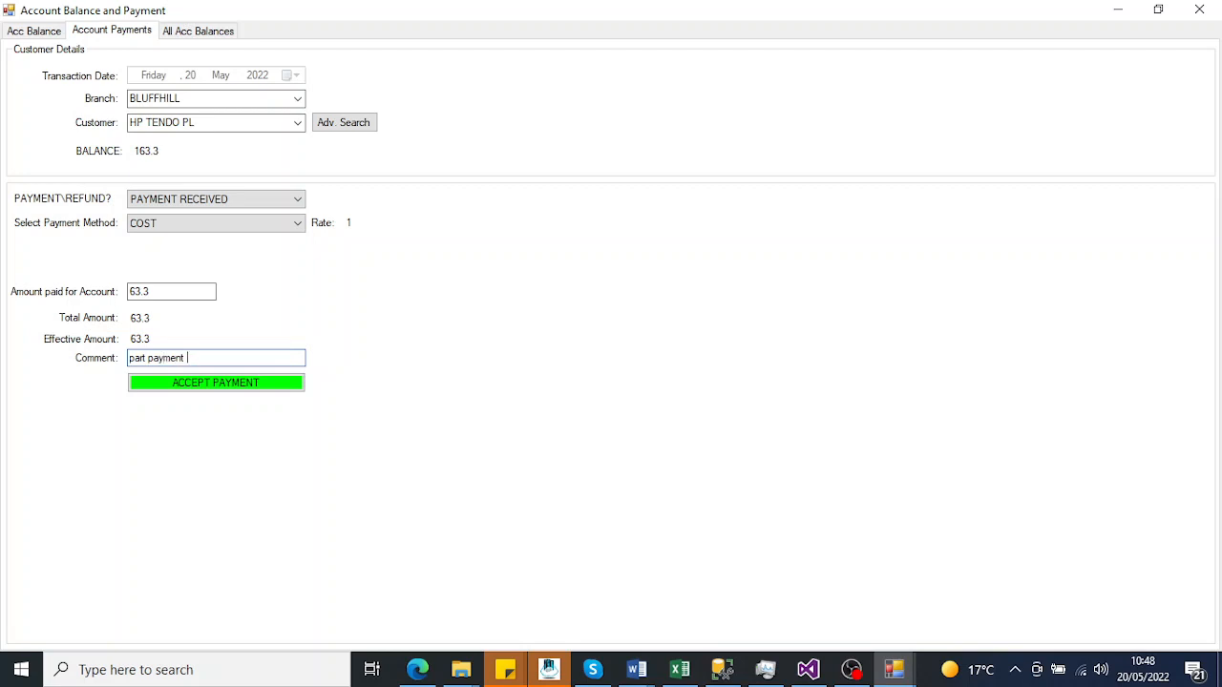
type(" 3421")
left_click(195, 388)
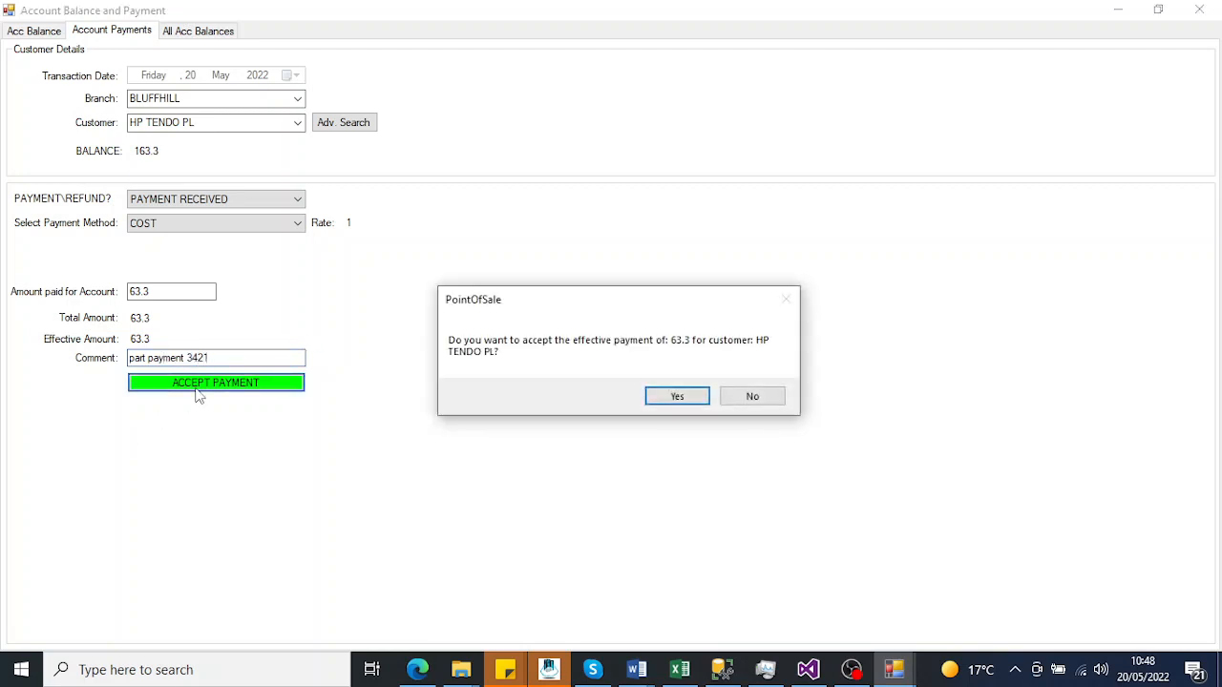
left_click(667, 399)
left_click(676, 397)
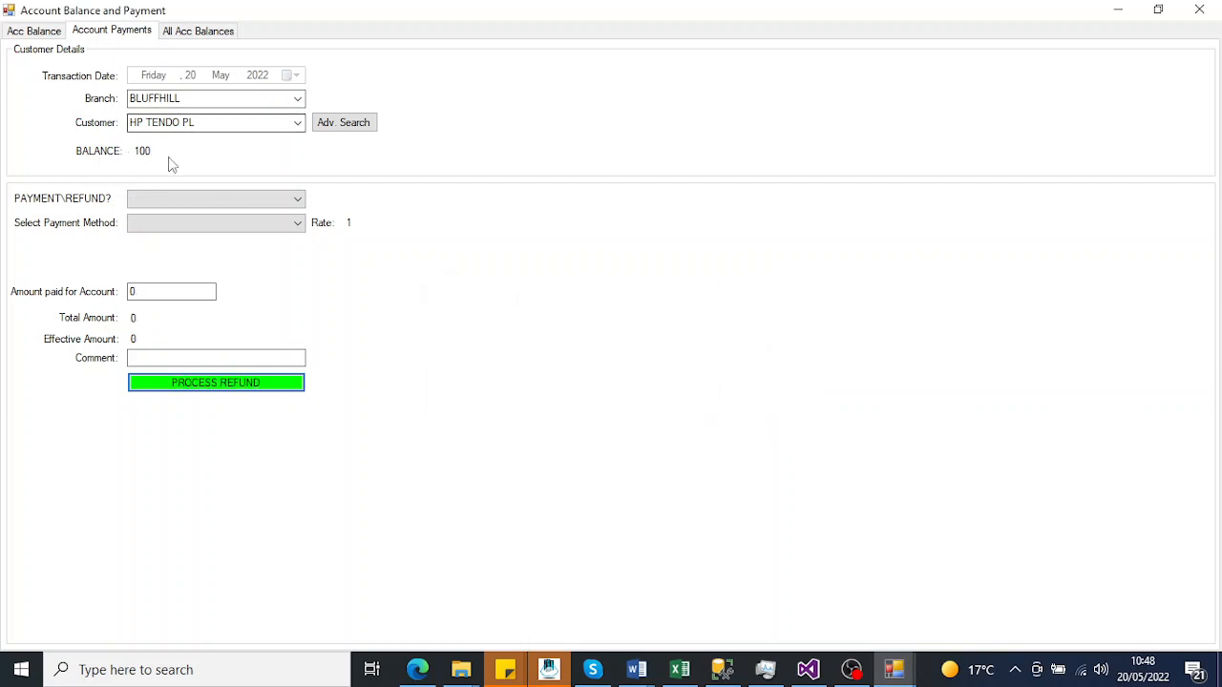
Review HP TENDO PL's balance and all account balances for branch BLUFFHILL, widening the customer name column, and close the account window.
left_click(42, 33)
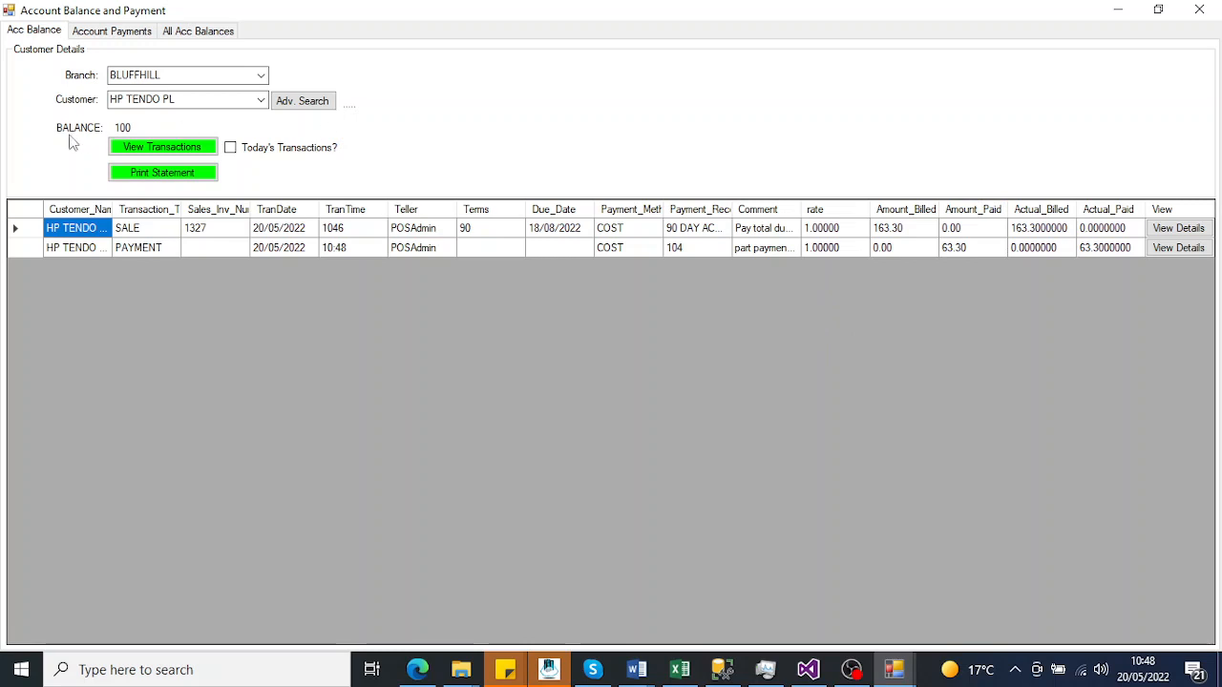
left_click(206, 32)
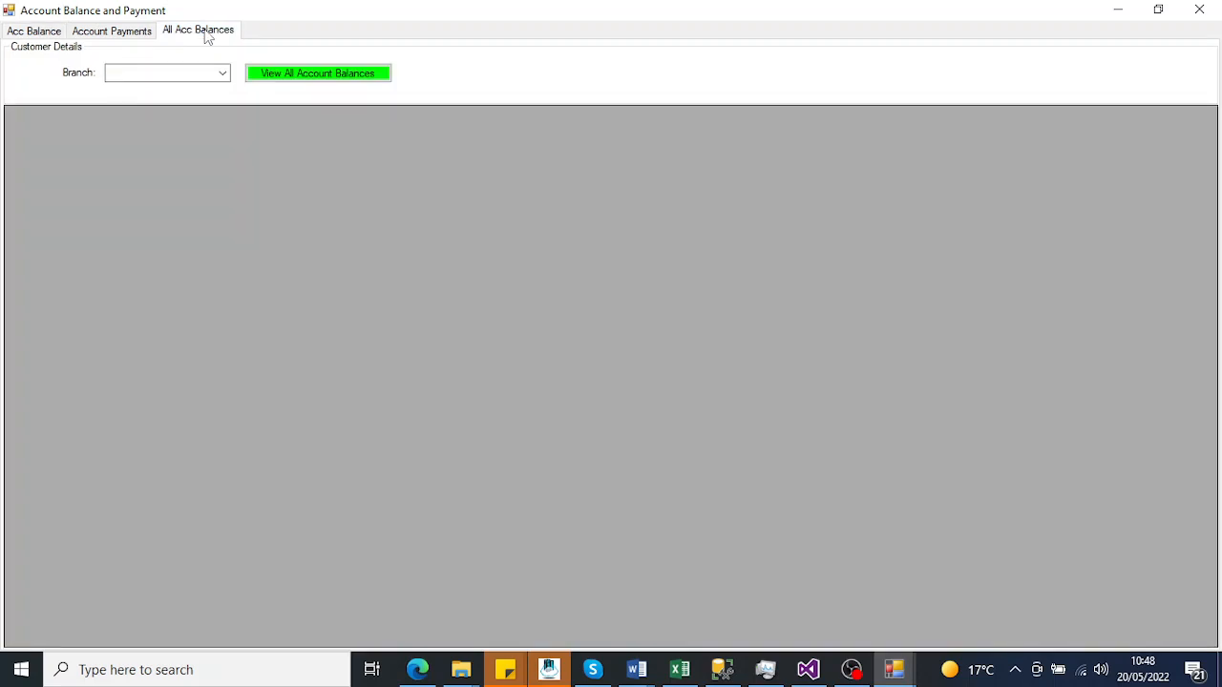
left_click(221, 74)
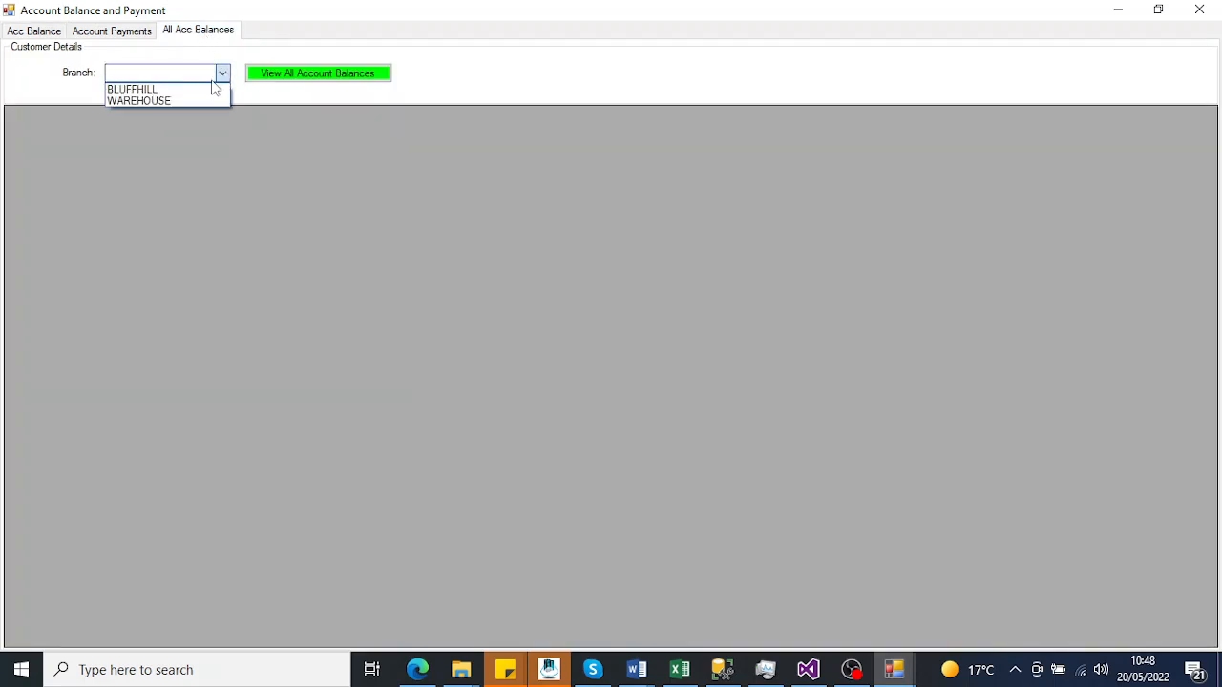
left_click(218, 89)
left_click(270, 86)
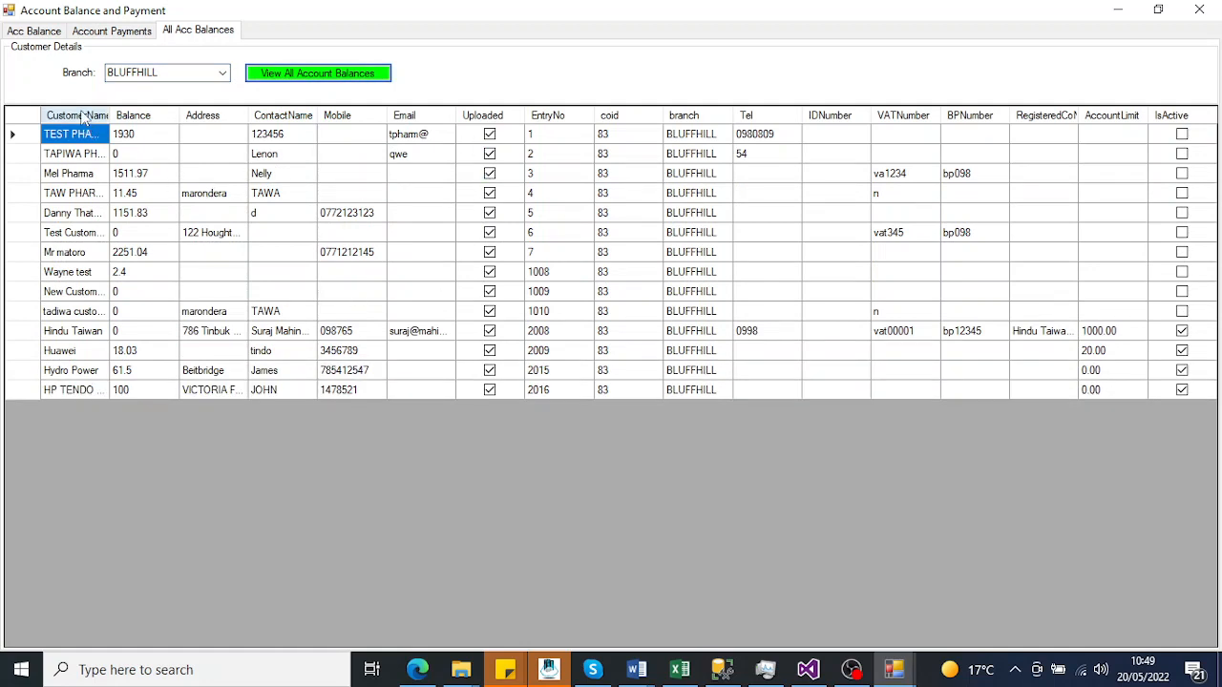
left_click_drag(110, 115, 137, 113)
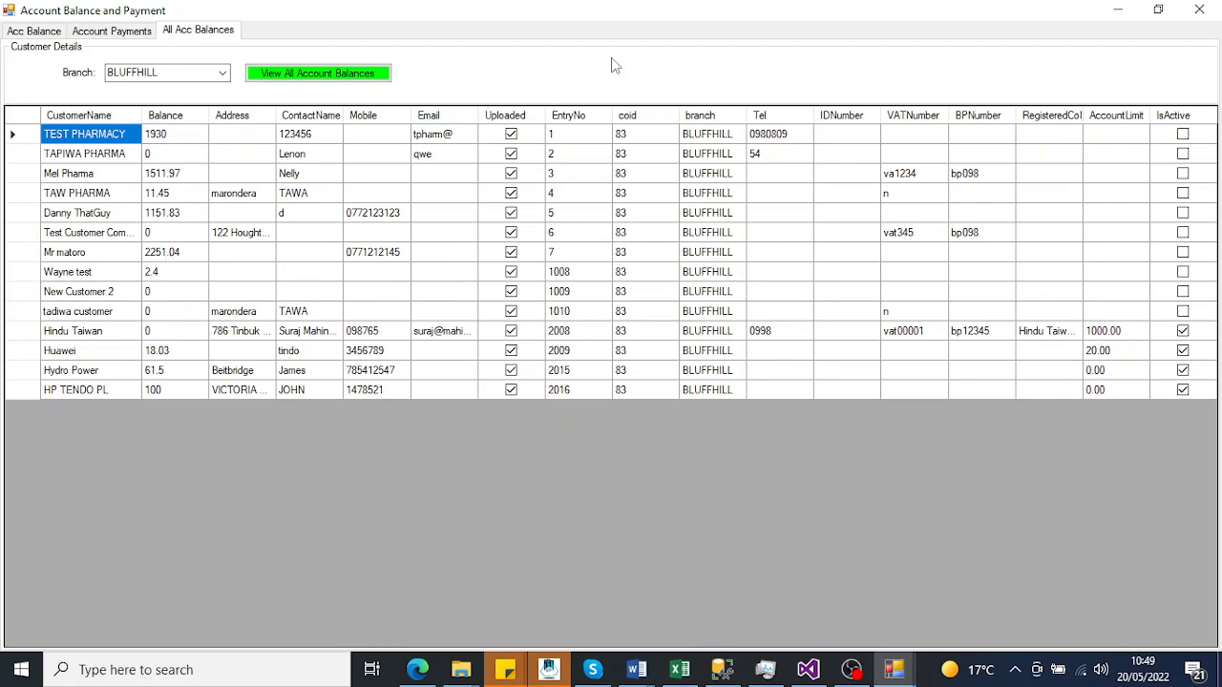
left_click(1199, 10)
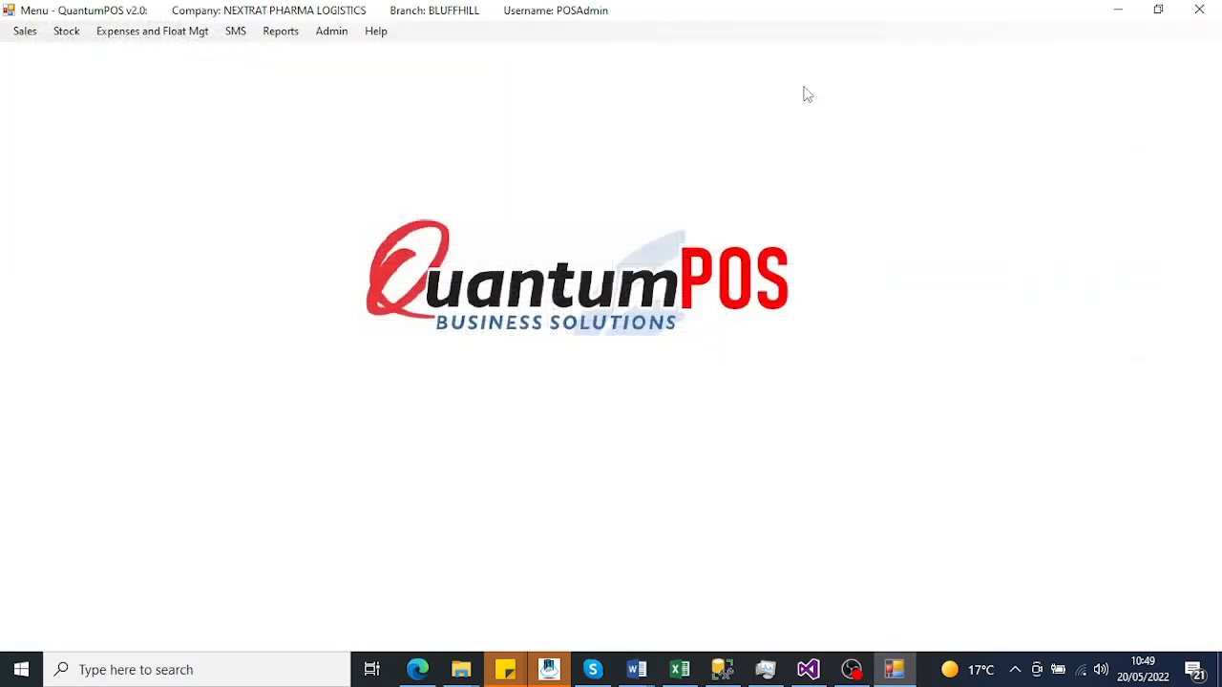
Run the Sales for Day by User report for user POSAdmin at branch BLUFFHILL.
left_click(283, 35)
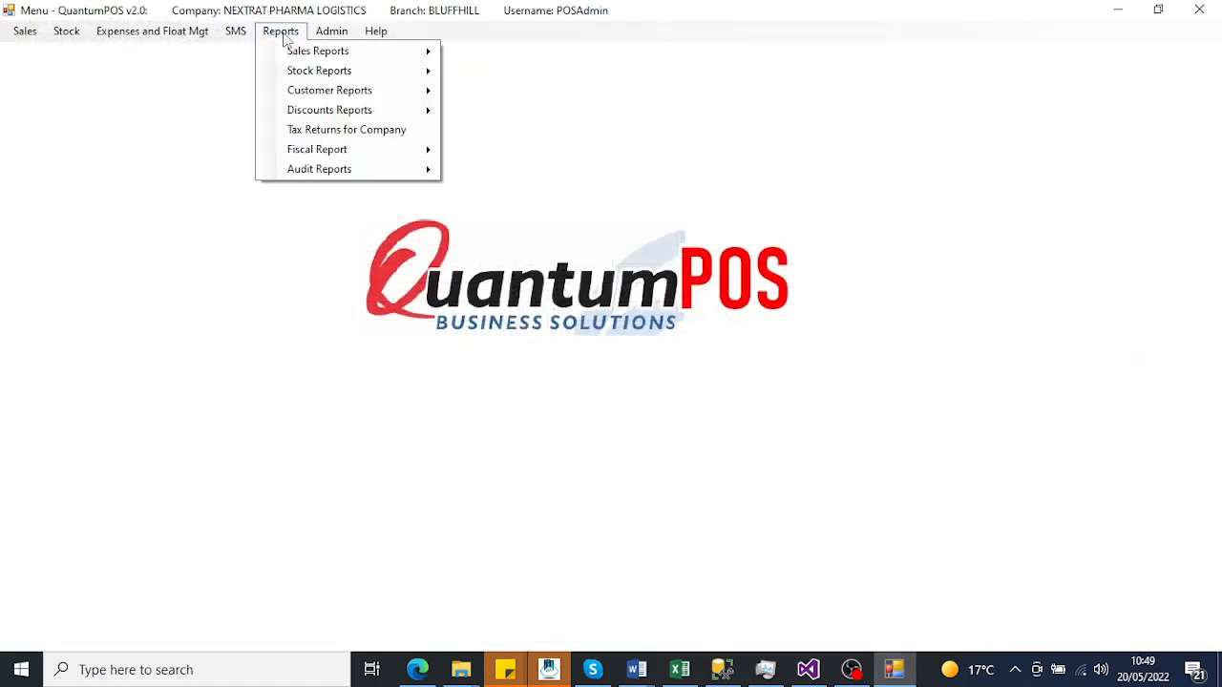
mouse_move(289, 52)
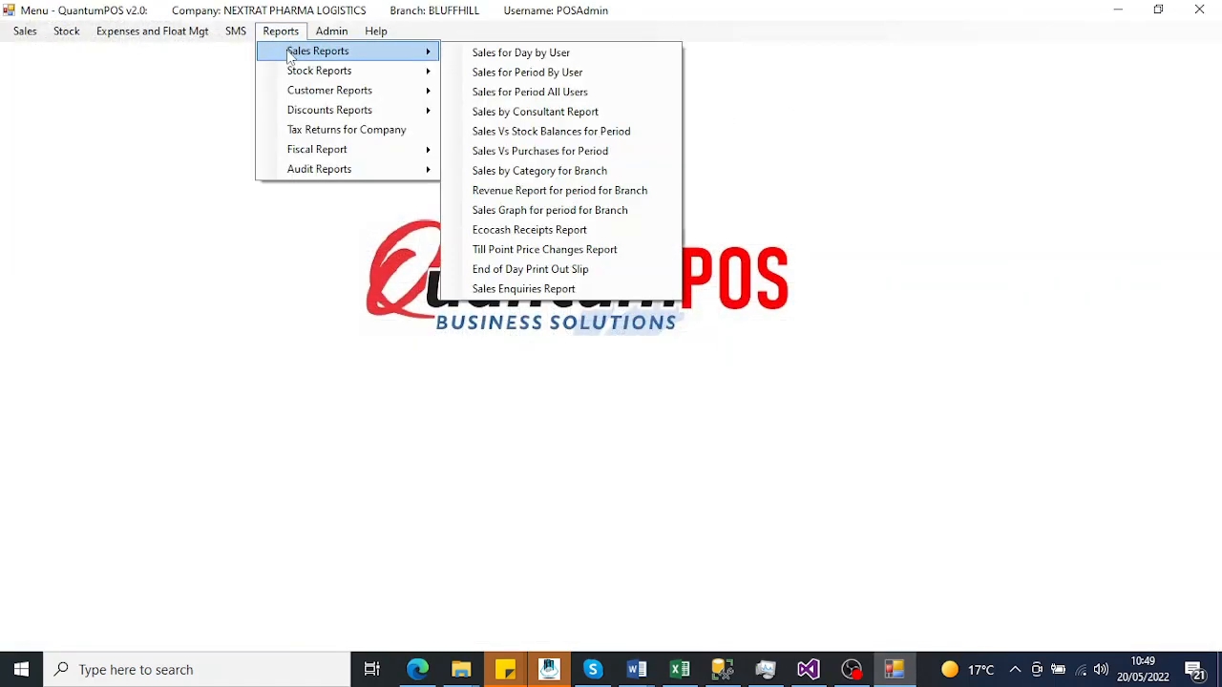
left_click(514, 58)
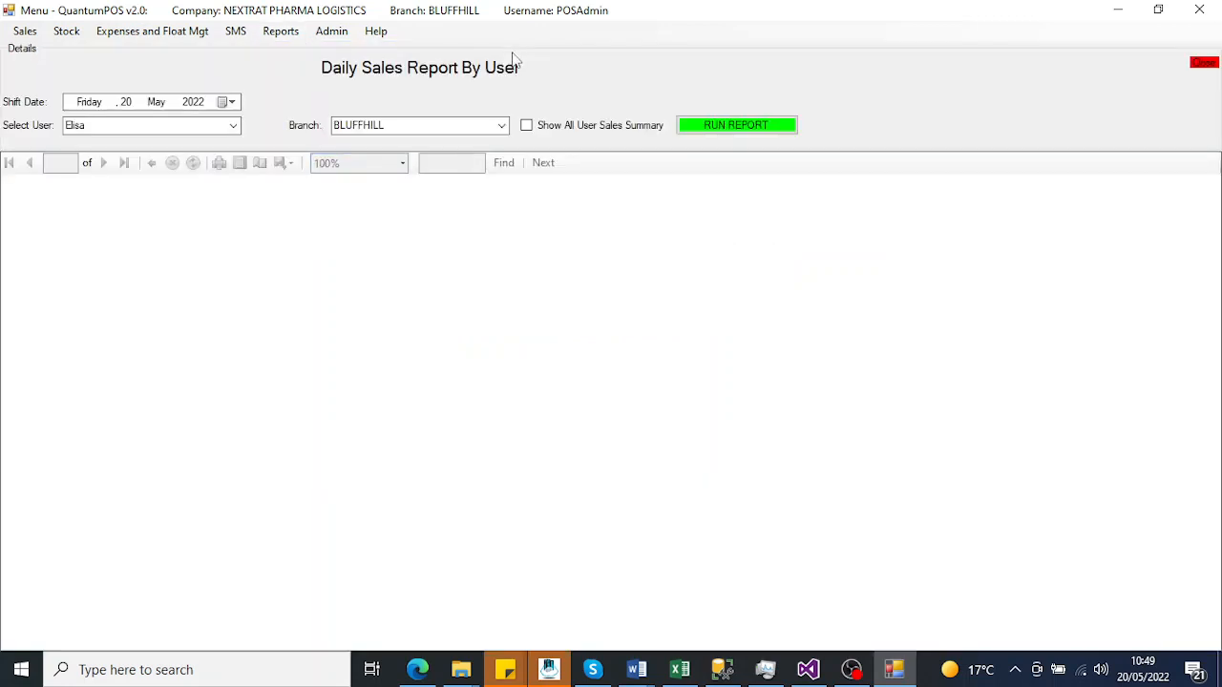
left_click(193, 127)
type("POSAdmin")
left_click(711, 125)
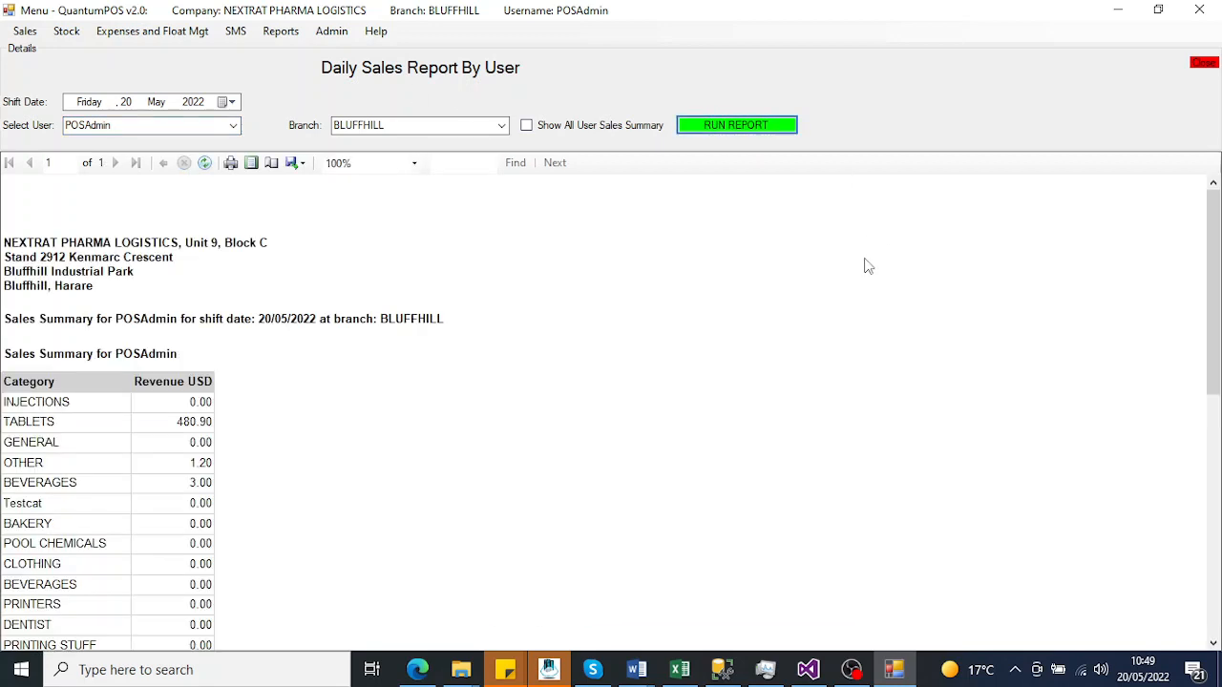
Examine the report's sales breakdown, account payments received and sales detail, and close the report.
left_click_drag(1217, 215, 1217, 380)
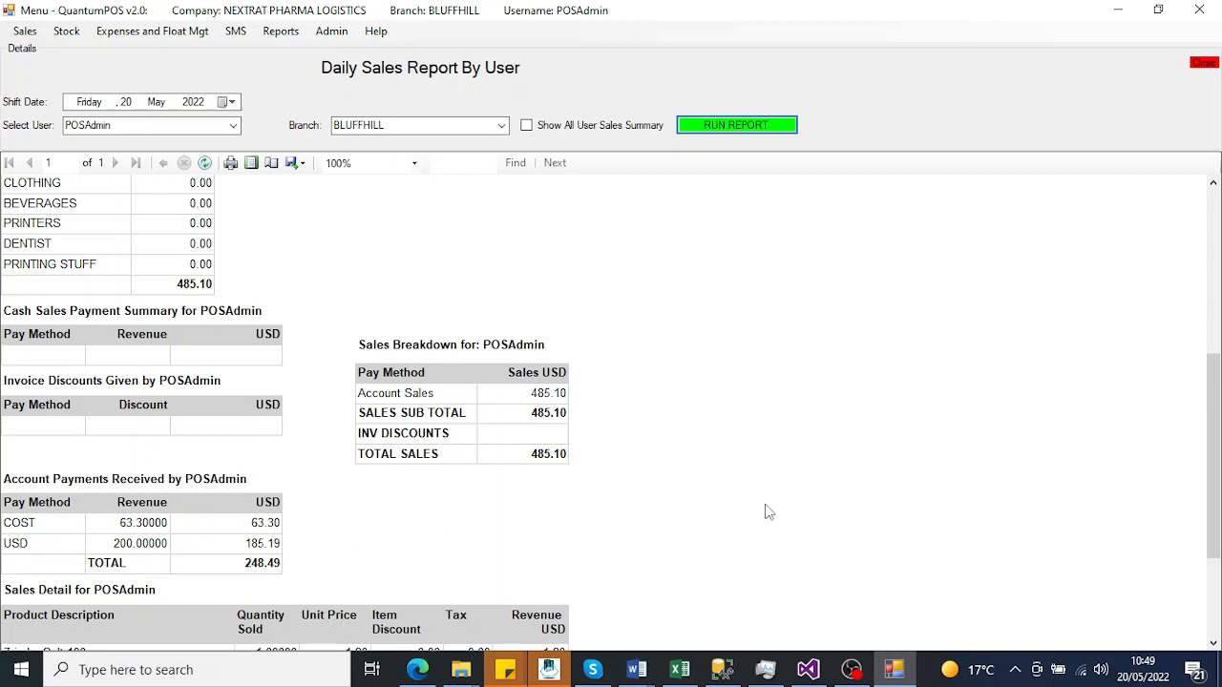
left_click_drag(1217, 401, 1217, 503)
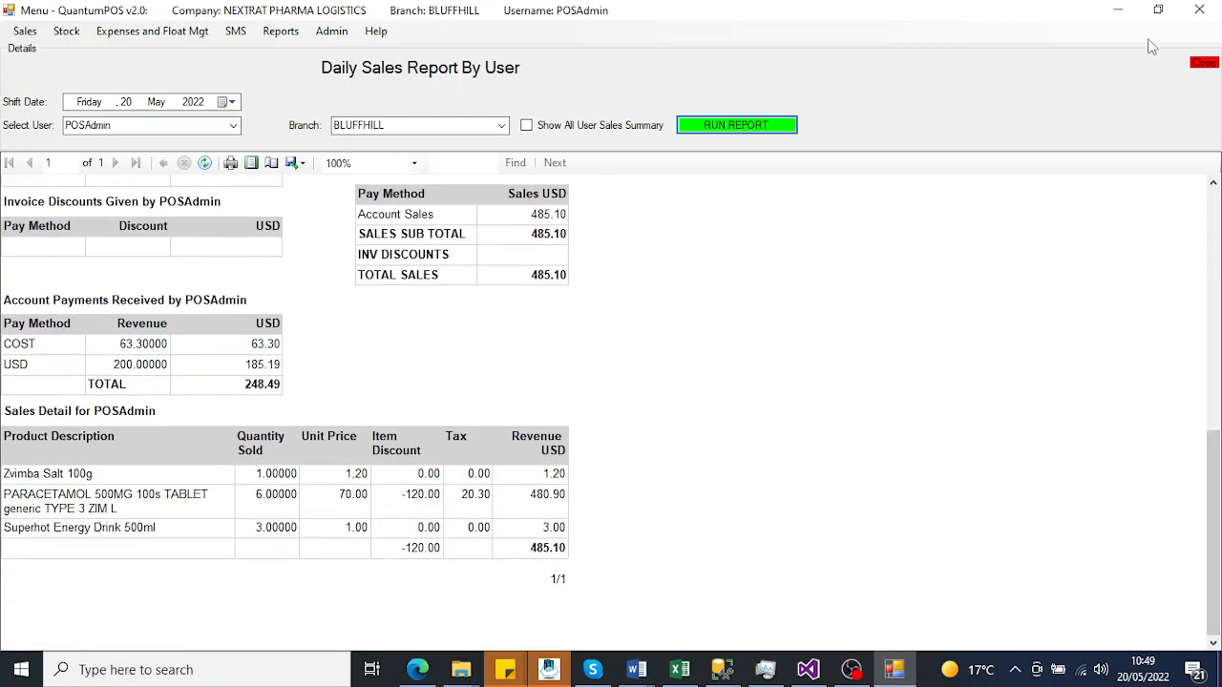
left_click(1203, 64)
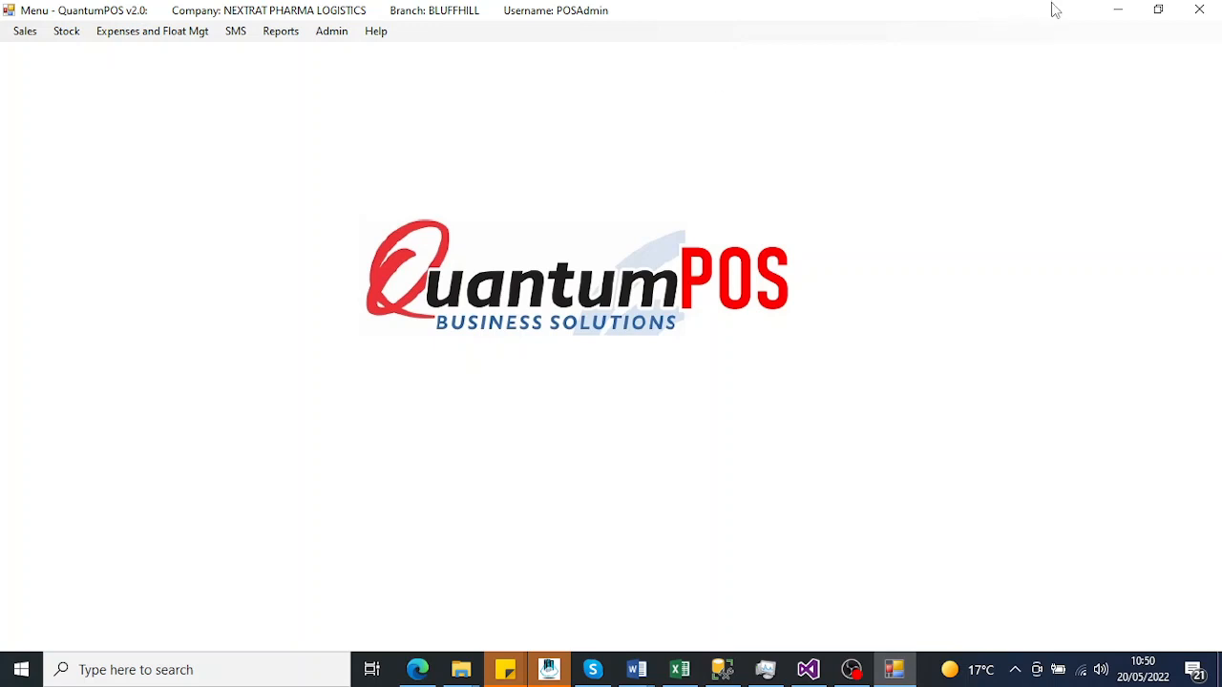
left_click(858, 670)
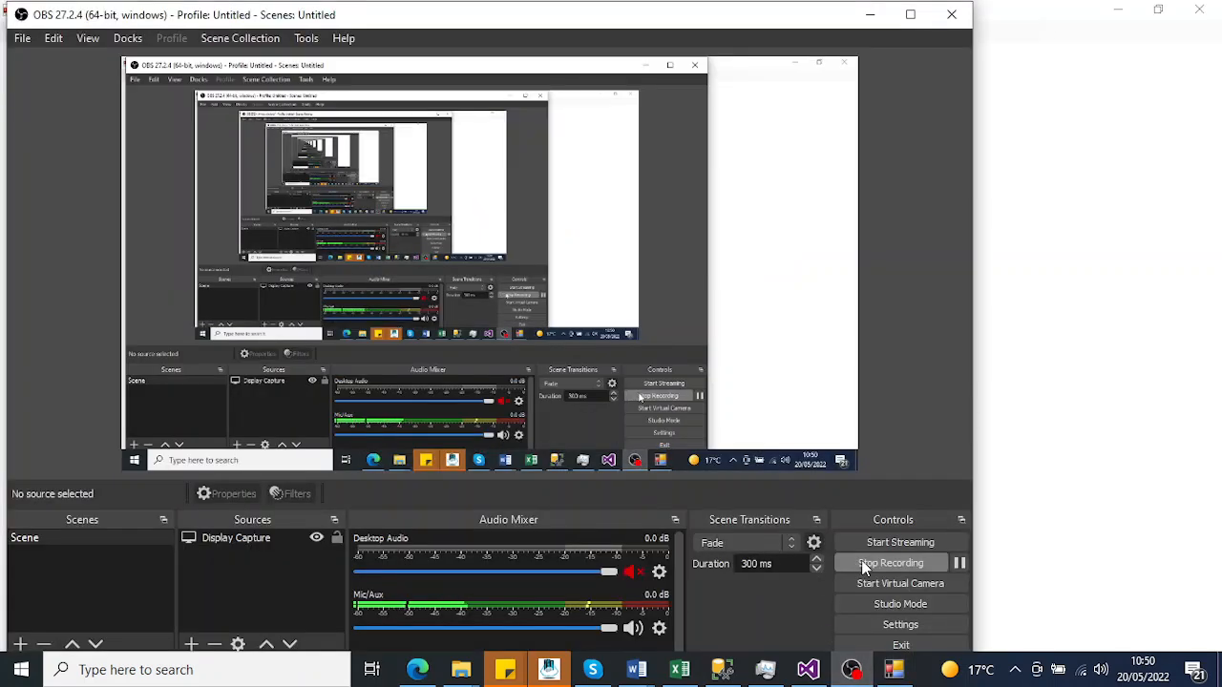